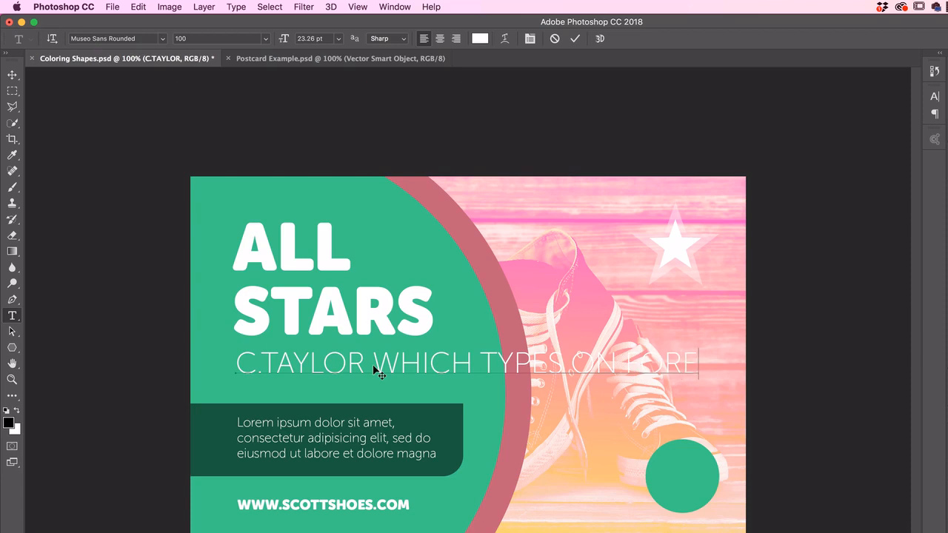
Step: Enlarge the text box of the Lorem ipsum paragraph in the dark green bar
{"action": "left_click", "coordinate": [12, 77]}
{"action": "left_click", "coordinate": [12, 315]}
{"action": "left_click", "coordinate": [296, 441]}
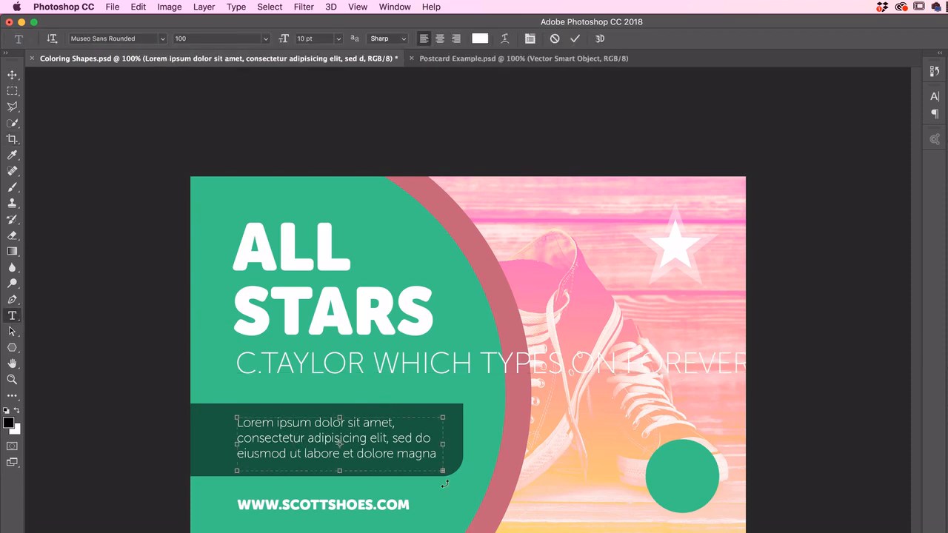
{"action": "left_click_drag", "start_coordinate": [443, 447], "coordinate": [500, 500]}
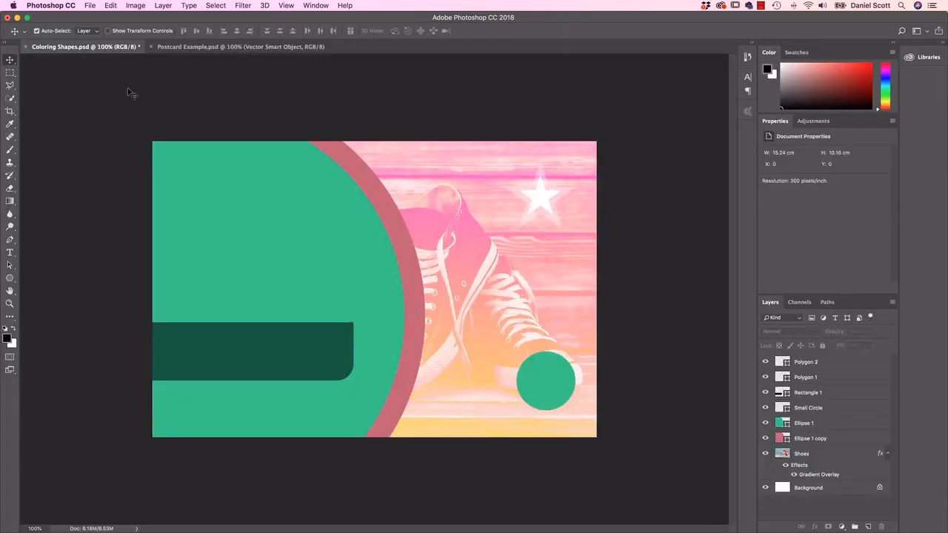
{"action": "left_click", "coordinate": [91, 6]}
{"action": "left_click", "coordinate": [96, 27]}
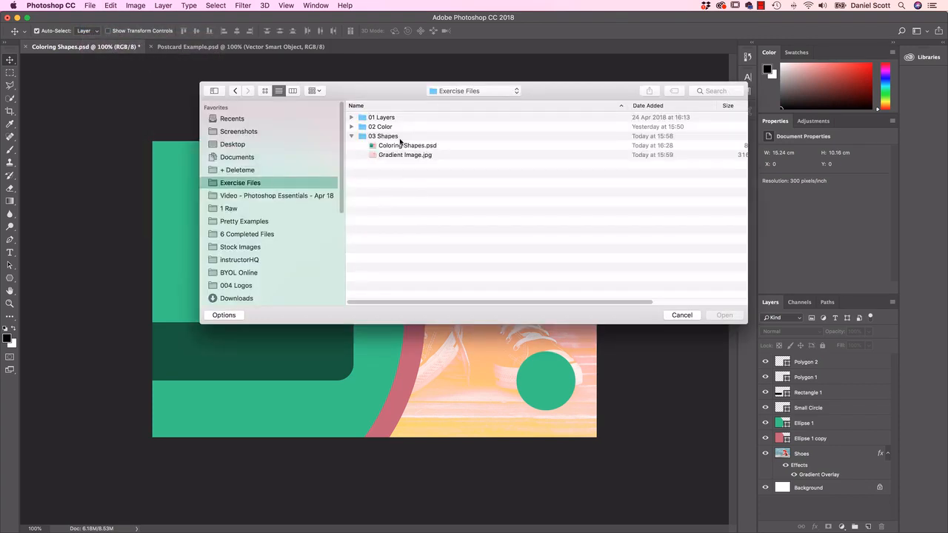
{"action": "left_click", "coordinate": [379, 137]}
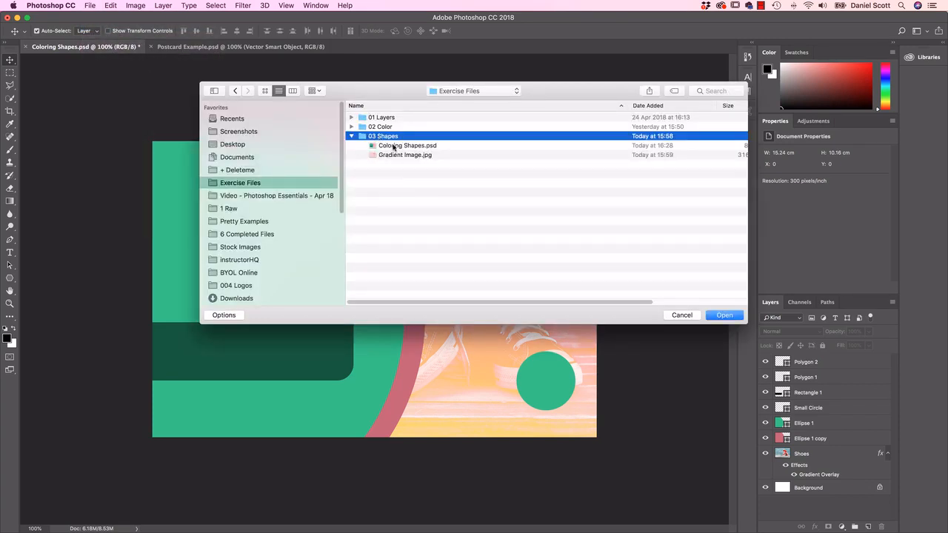
{"action": "left_click", "coordinate": [392, 149]}
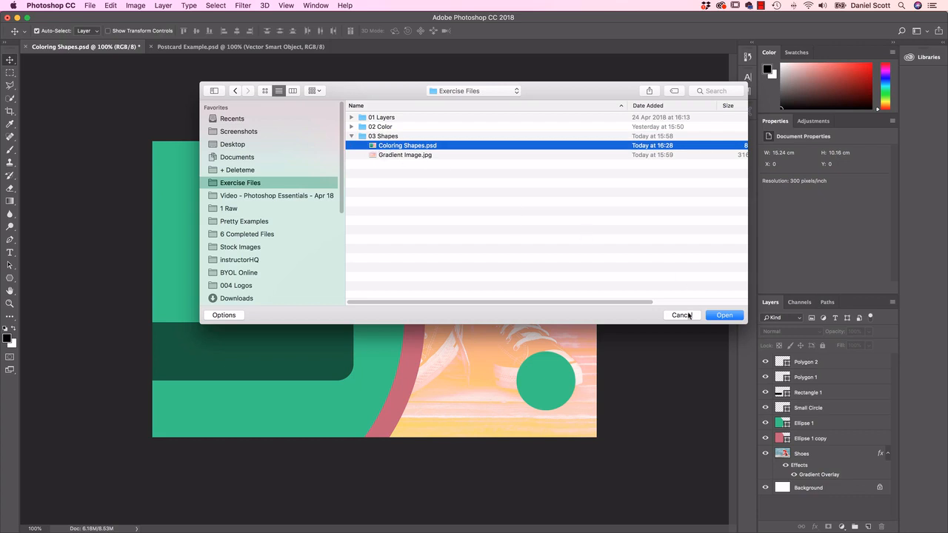
{"action": "left_click", "coordinate": [682, 314]}
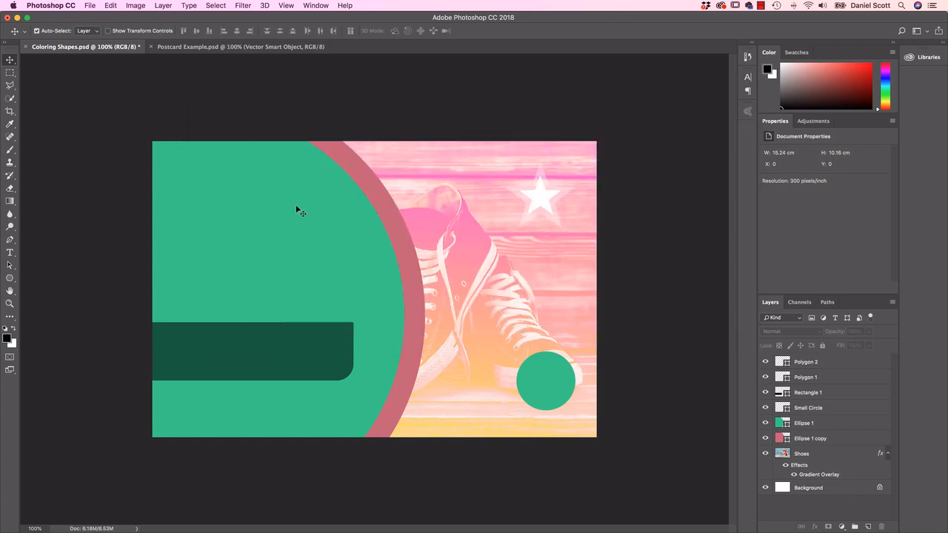
Step: Deselect all layers and add the point text "ALL STARS" on the large green circle
{"action": "left_click", "coordinate": [11, 253]}
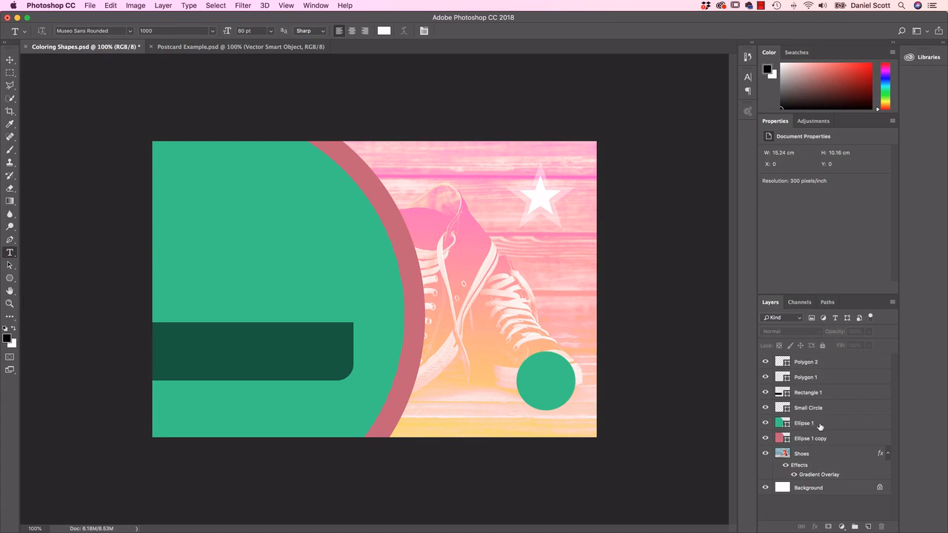
{"action": "left_click", "coordinate": [812, 424]}
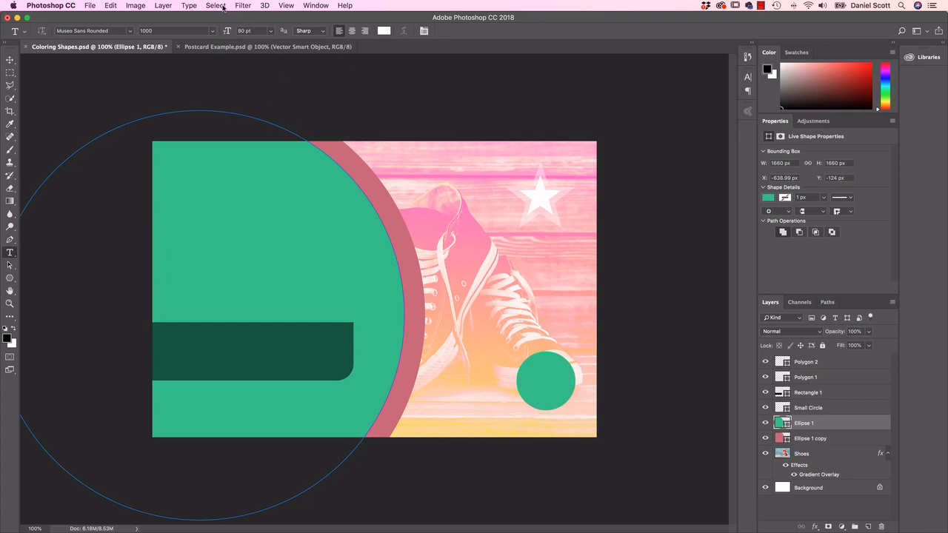
{"action": "left_click", "coordinate": [217, 6]}
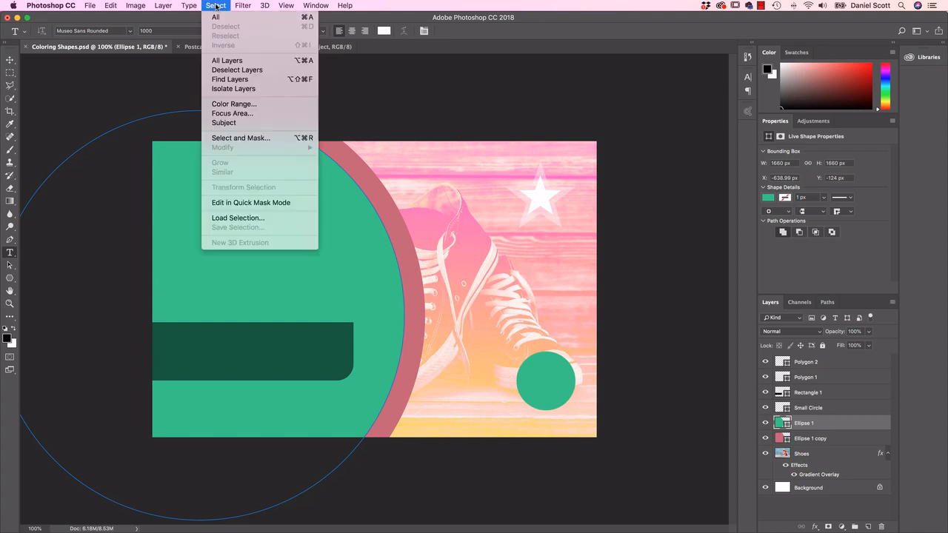
{"action": "left_click", "coordinate": [221, 70]}
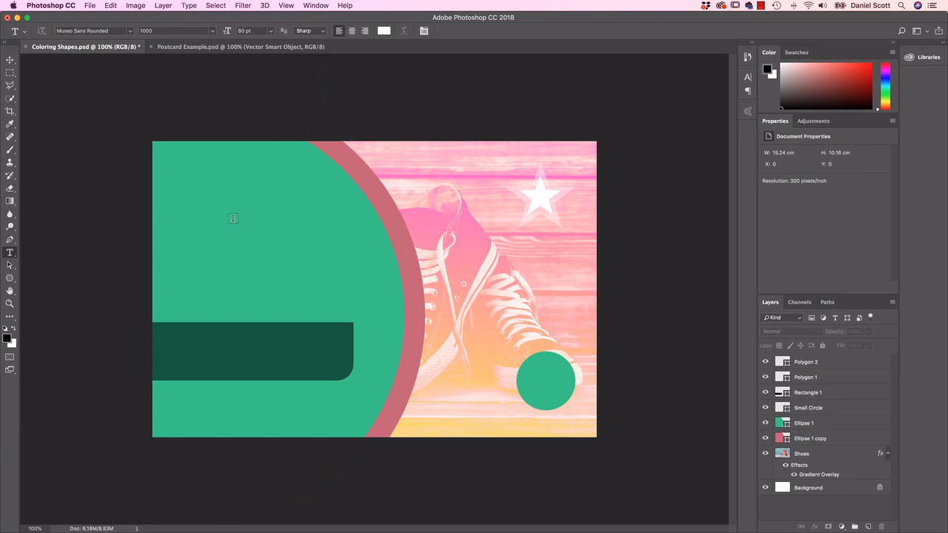
{"action": "left_click", "coordinate": [220, 218]}
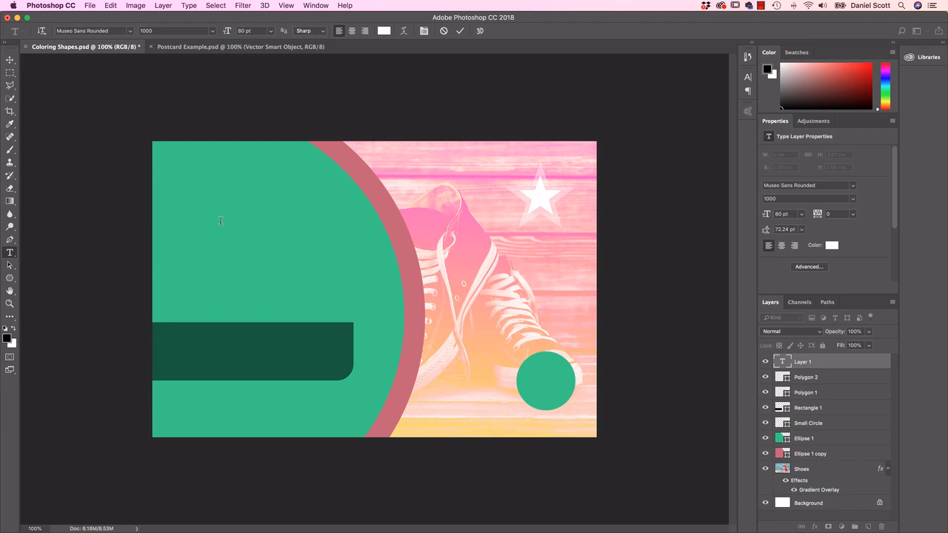
{"action": "type", "text": "ALL"}
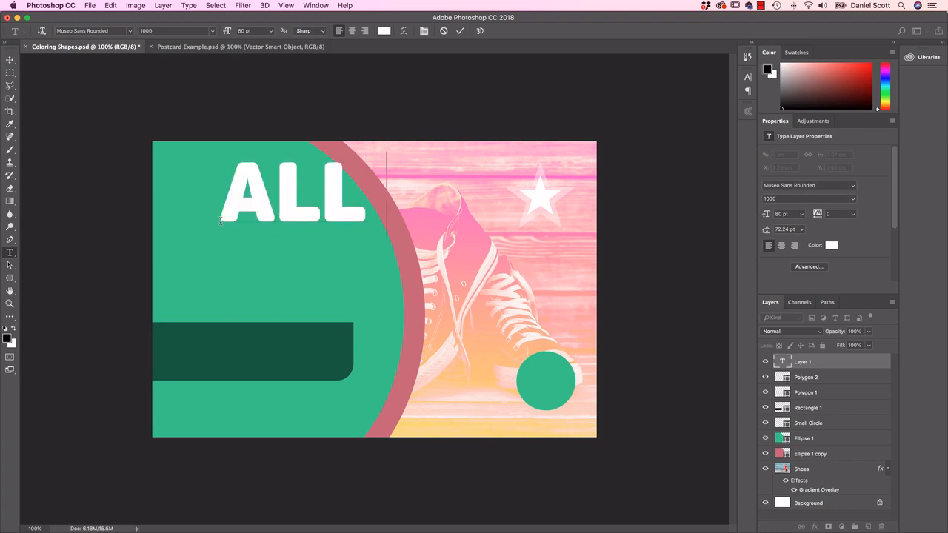
{"action": "type", "text": " STARS"}
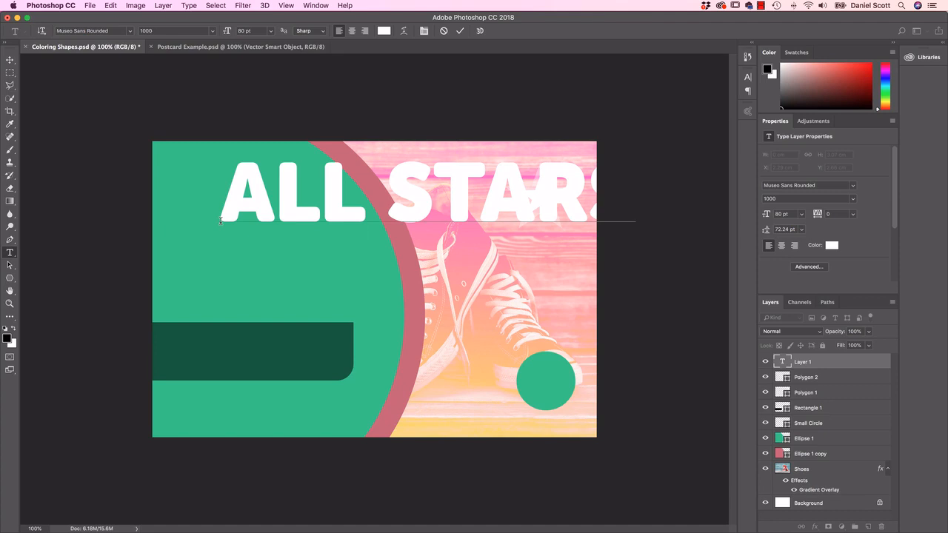
Step: Set the font size of the whole "ALL STARS" title to 20 pt
{"action": "left_click_drag", "start_coordinate": [222, 198], "coordinate": [664, 214]}
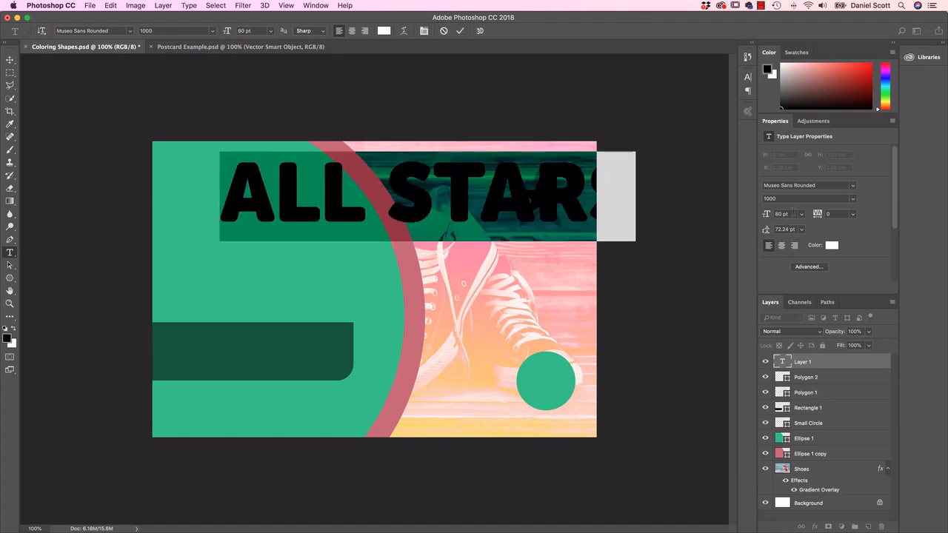
{"action": "left_click", "coordinate": [792, 213]}
{"action": "type", "text": "20"}
{"action": "key", "text": "Return"}
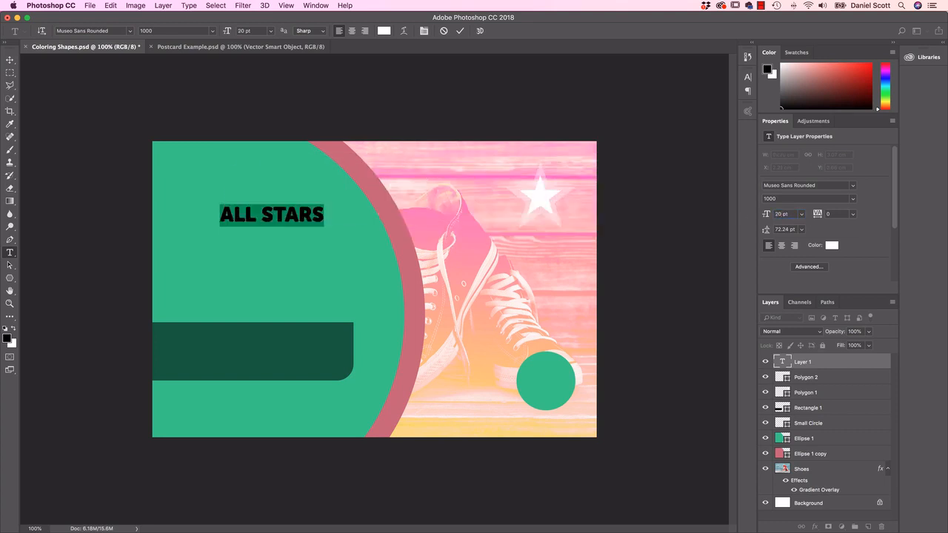
{"action": "left_click", "coordinate": [324, 213]}
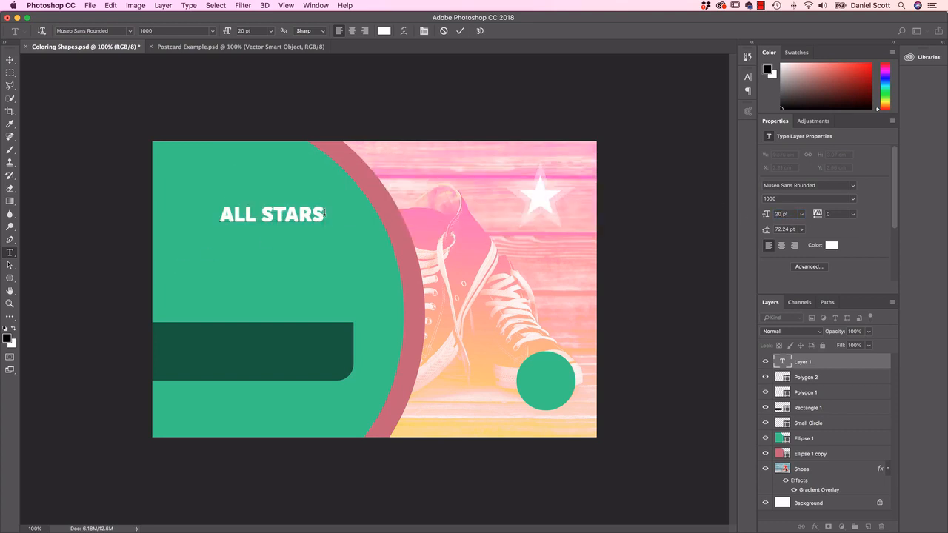
{"action": "type", "text": "LKASJFD;LSKJA F;LKJSFL"}
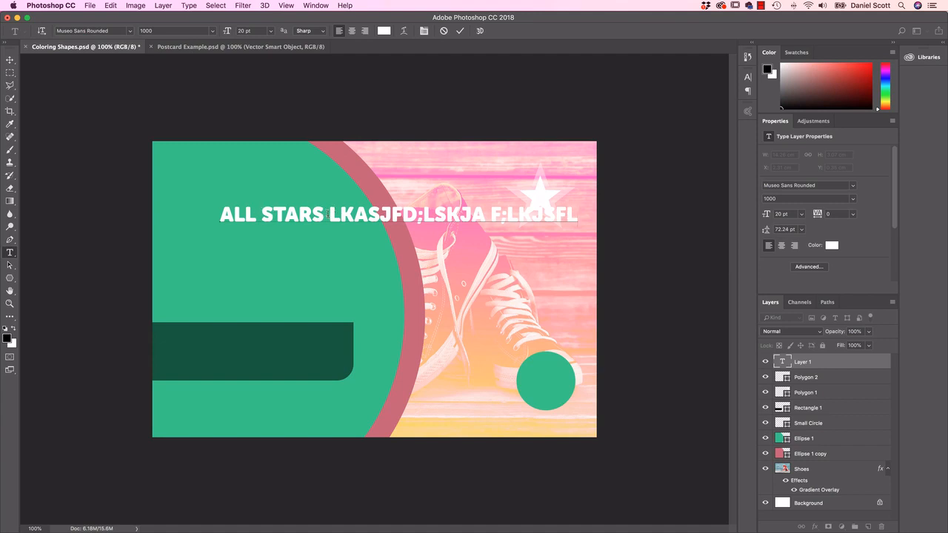
{"action": "left_click_drag", "start_coordinate": [327, 214], "coordinate": [620, 218]}
{"action": "key", "text": "BackSpace"}
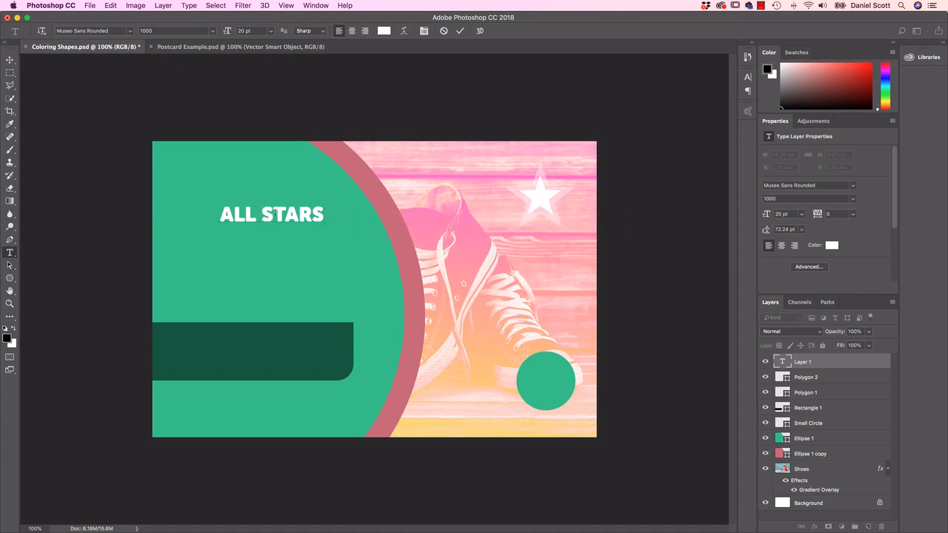
Step: Break the title into two lines, "ALL" above "STARS", and set its leading to Auto
{"action": "left_click", "coordinate": [264, 214]}
{"action": "key", "text": "Return"}
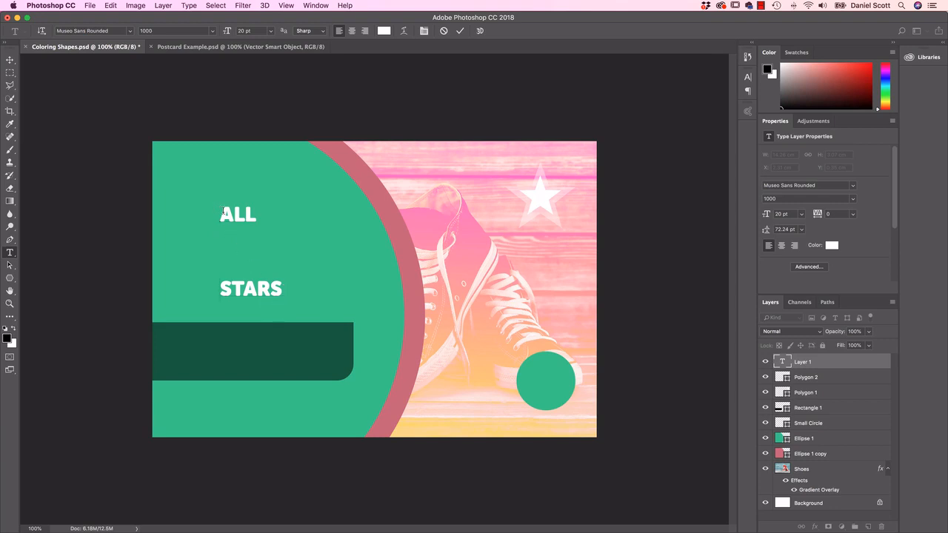
{"action": "left_click_drag", "start_coordinate": [222, 213], "coordinate": [285, 294]}
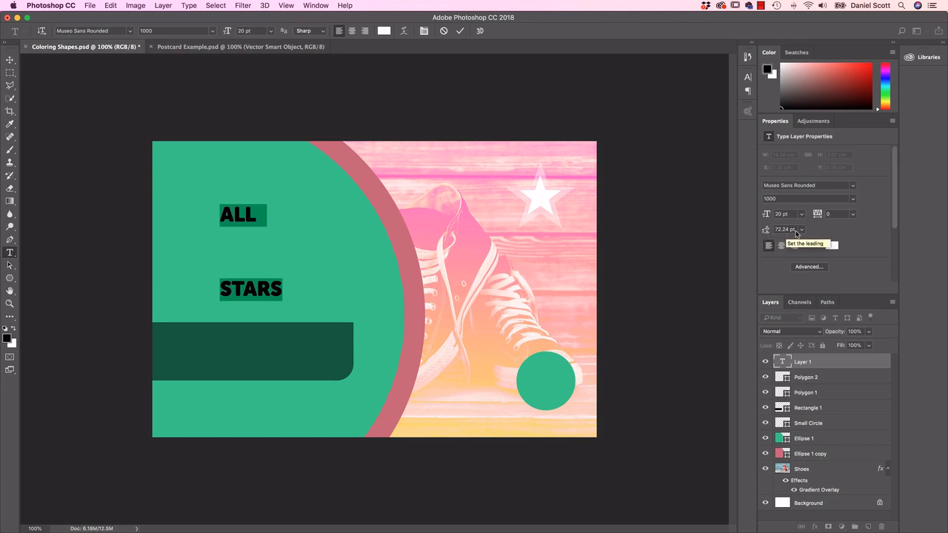
{"action": "left_click", "coordinate": [801, 230]}
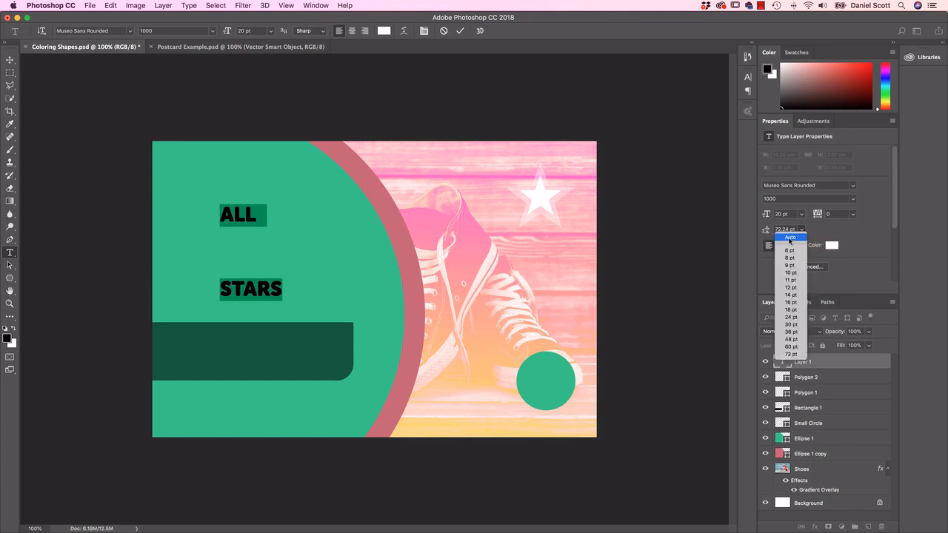
{"action": "left_click", "coordinate": [789, 238]}
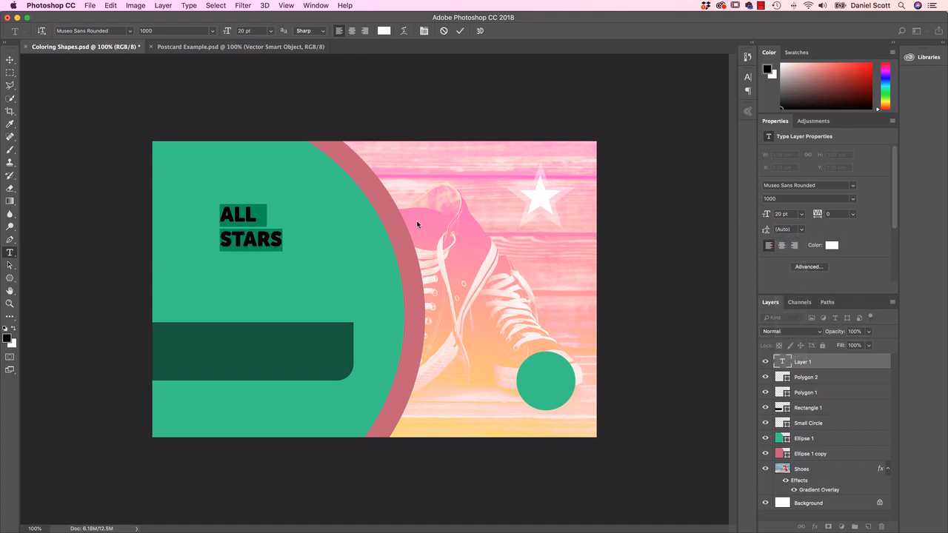
{"action": "left_click", "coordinate": [9, 60]}
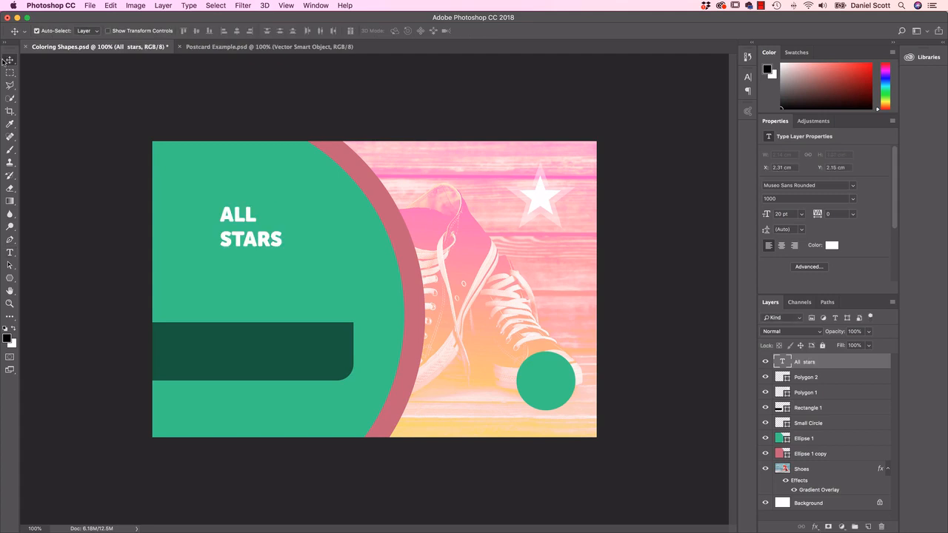
Step: Draw a paragraph text box about 5.65 × 1.47 cm inside the dark green bar and enter "WHEN ALSKDJF;SKADF"
{"action": "left_click", "coordinate": [10, 256]}
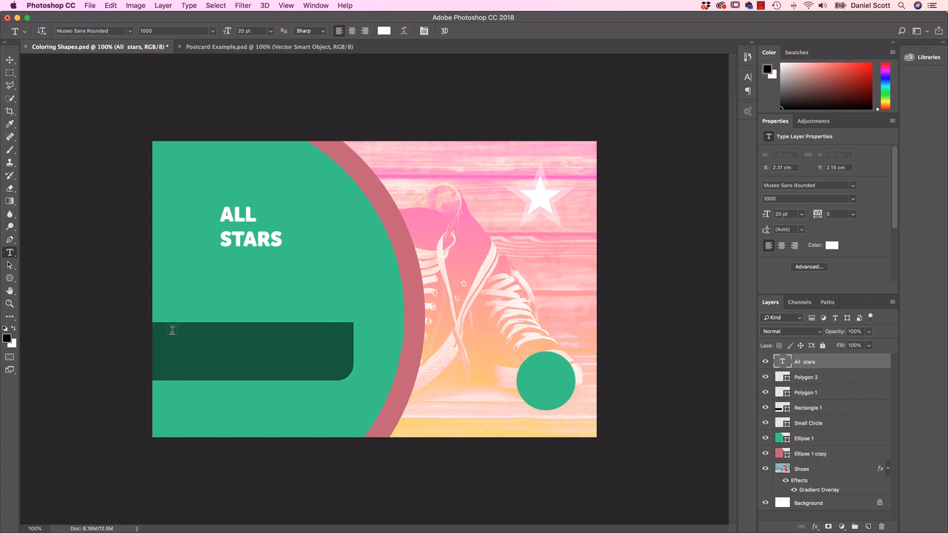
{"action": "left_click_drag", "start_coordinate": [172, 331], "coordinate": [338, 374]}
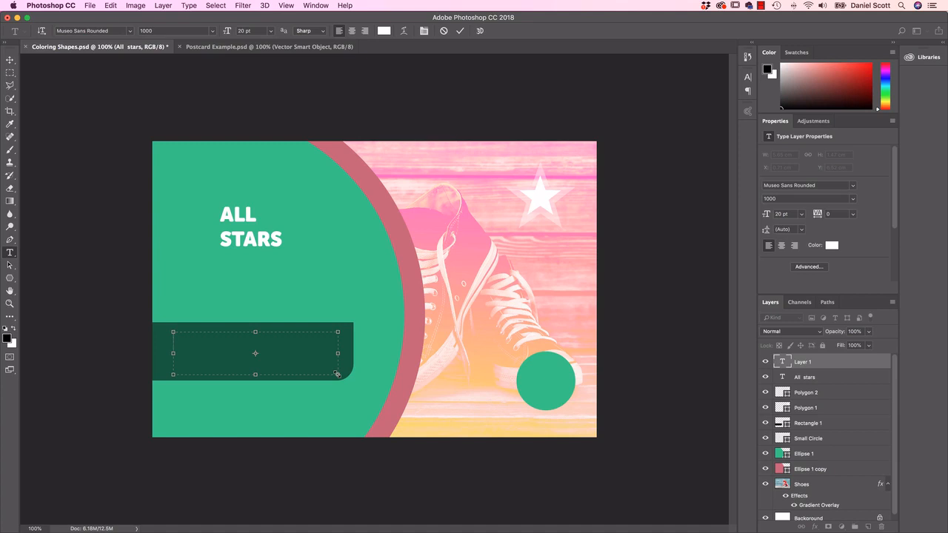
{"action": "type", "text": "WHEN ALSKDJF;SKADF"}
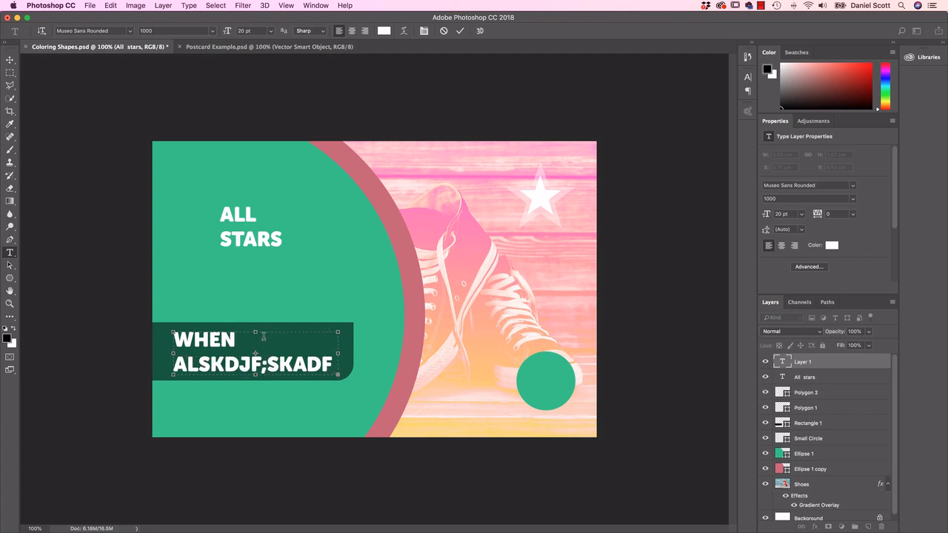
Step: Consult Postcard Example.psd for reference and delete the filler text from the paragraph box in Coloring Shapes.psd
{"action": "left_click", "coordinate": [256, 47]}
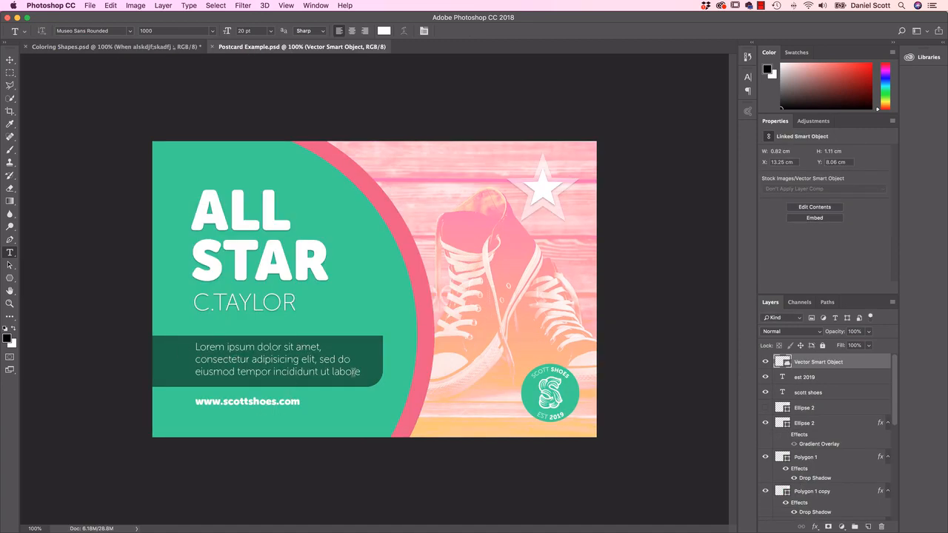
{"action": "left_click", "coordinate": [164, 48]}
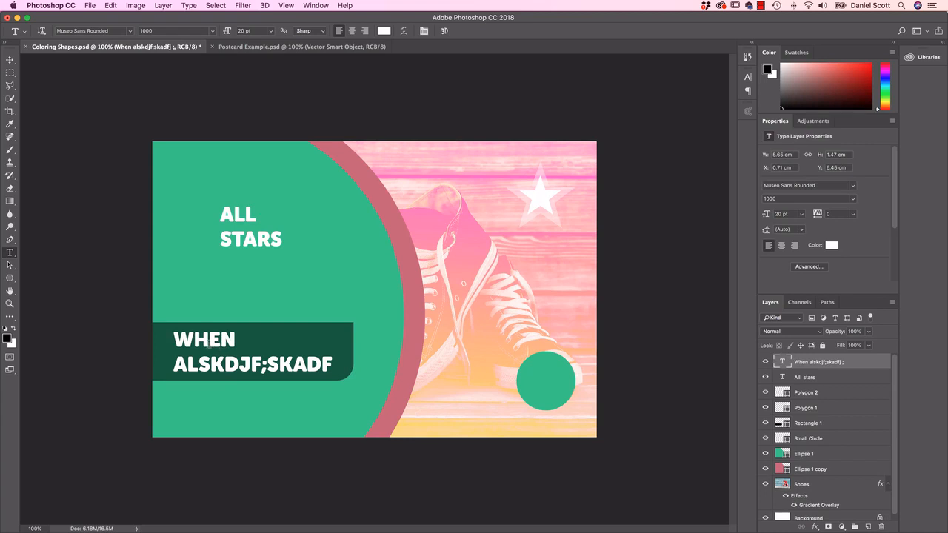
{"action": "triple_click", "coordinate": [177, 338]}
{"action": "left_click", "coordinate": [177, 337]}
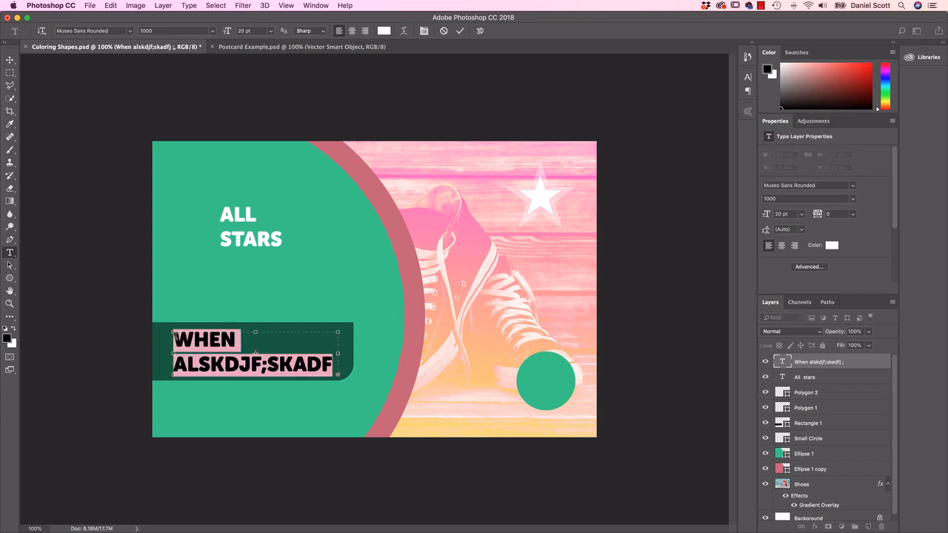
{"action": "key", "text": "BackSpace"}
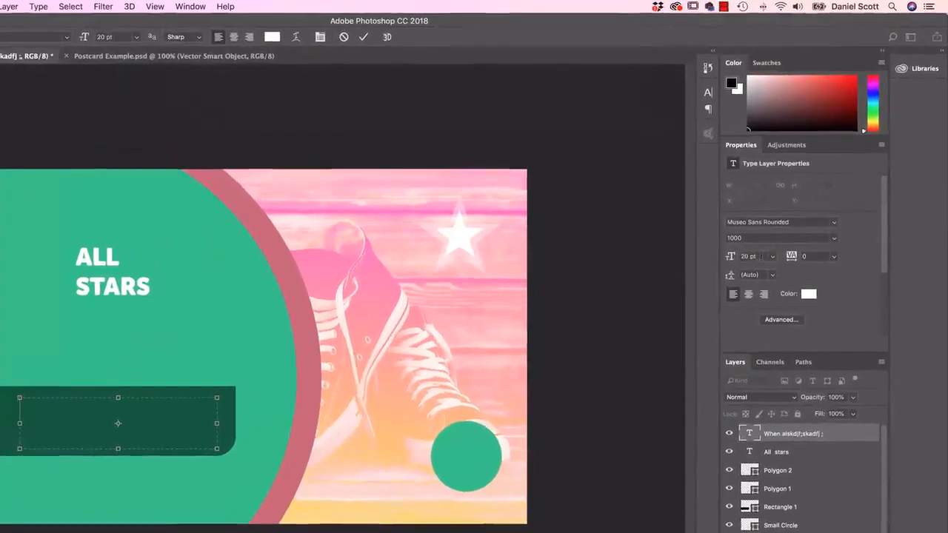
Step: Give the empty paragraph text the 100 font style, trying a size of 16 pt and settling on 12 pt
{"action": "left_click", "coordinate": [764, 215]}
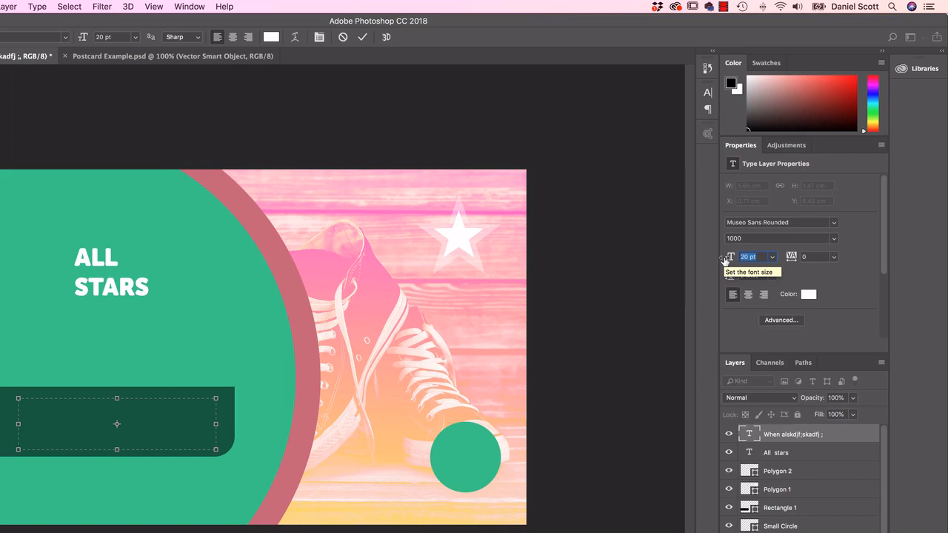
{"action": "type", "text": "16"}
{"action": "key", "text": "Return"}
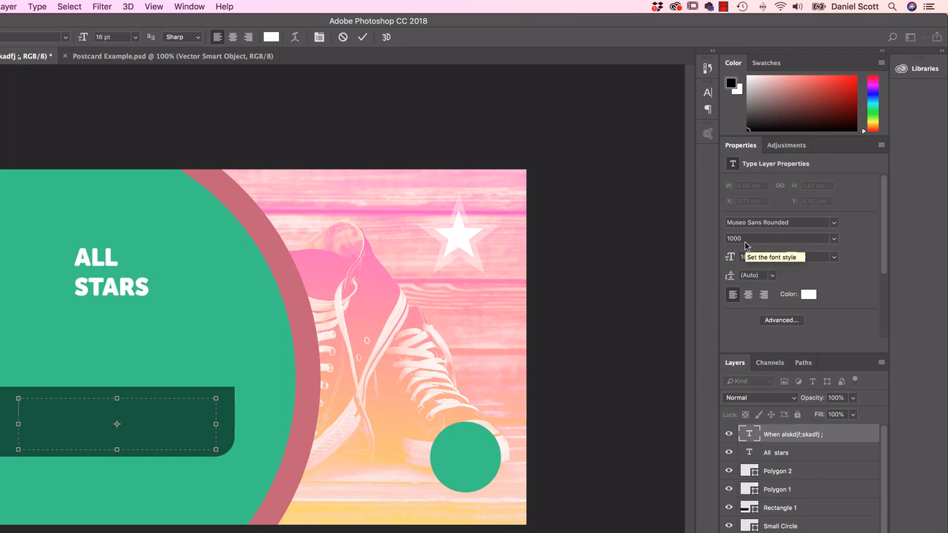
{"action": "left_click", "coordinate": [834, 238]}
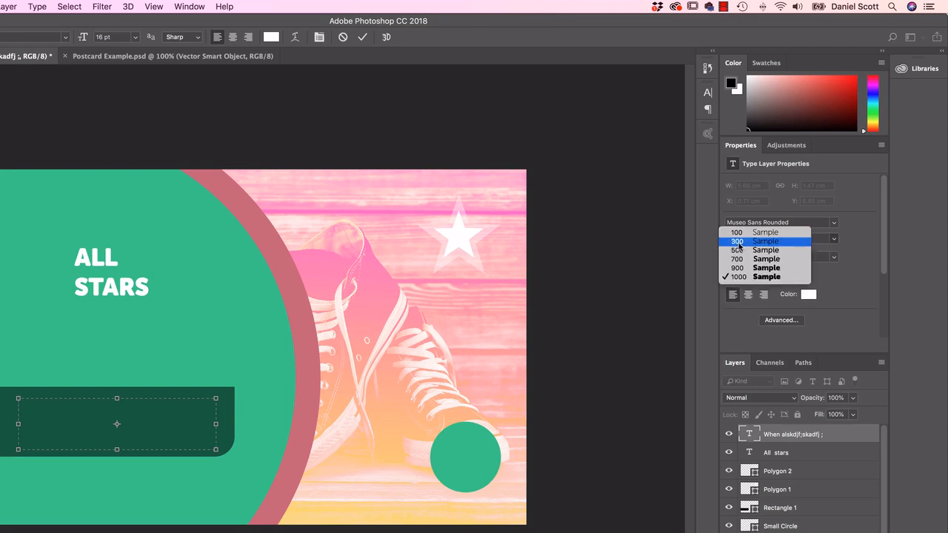
{"action": "left_click", "coordinate": [741, 236]}
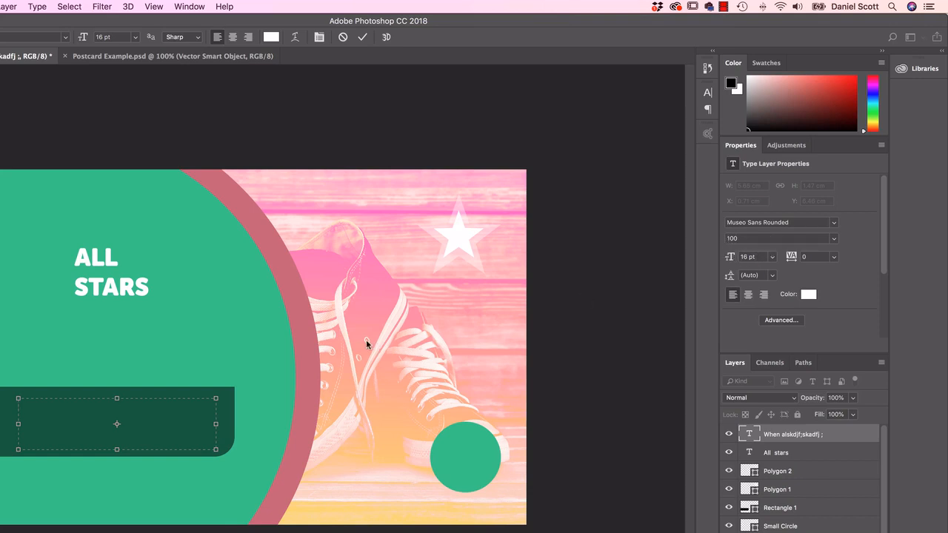
{"action": "left_click", "coordinate": [747, 257]}
{"action": "type", "text": "12"}
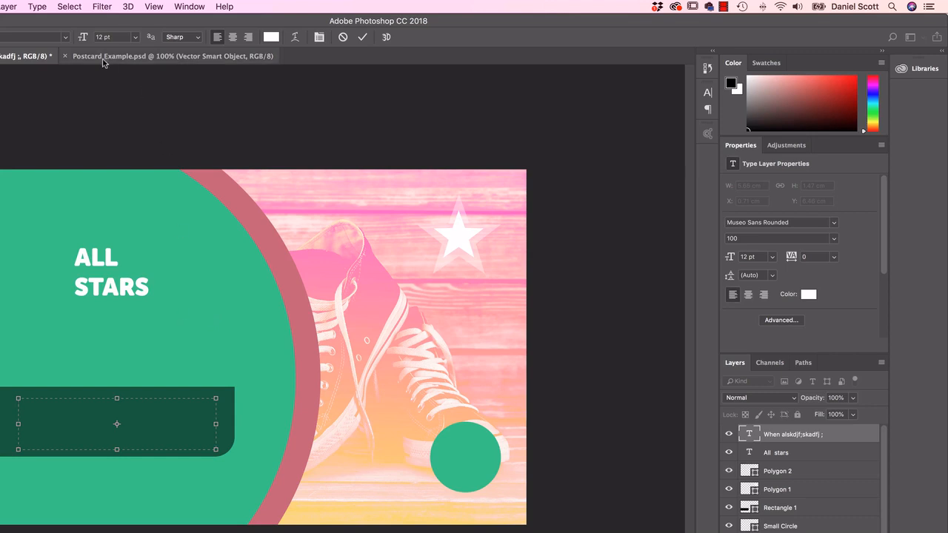
{"action": "type", "text": "JFLKSDJ F;LASJ F"}
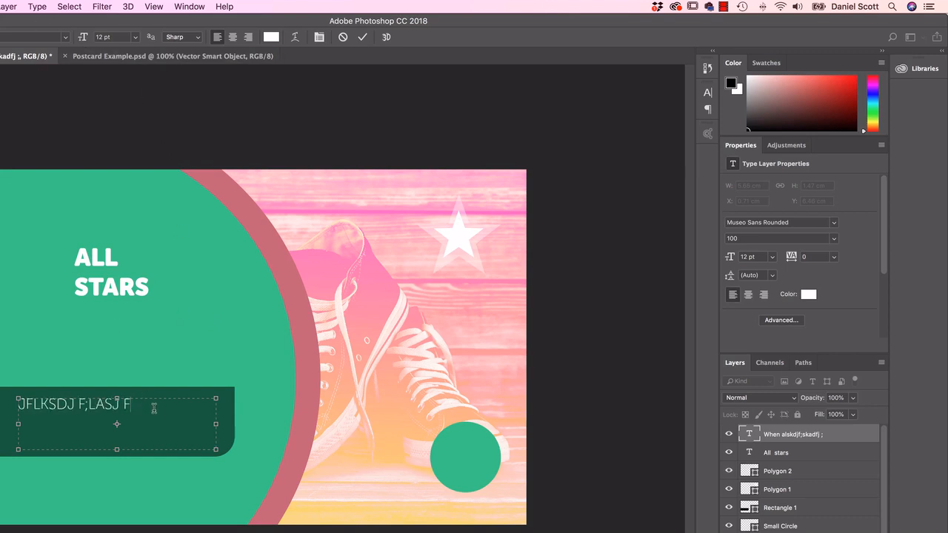
Step: Enter the test text "JFLKSDJ F;LASJ F" in the empty paragraph box and clear it
{"action": "key", "text": "super+a"}
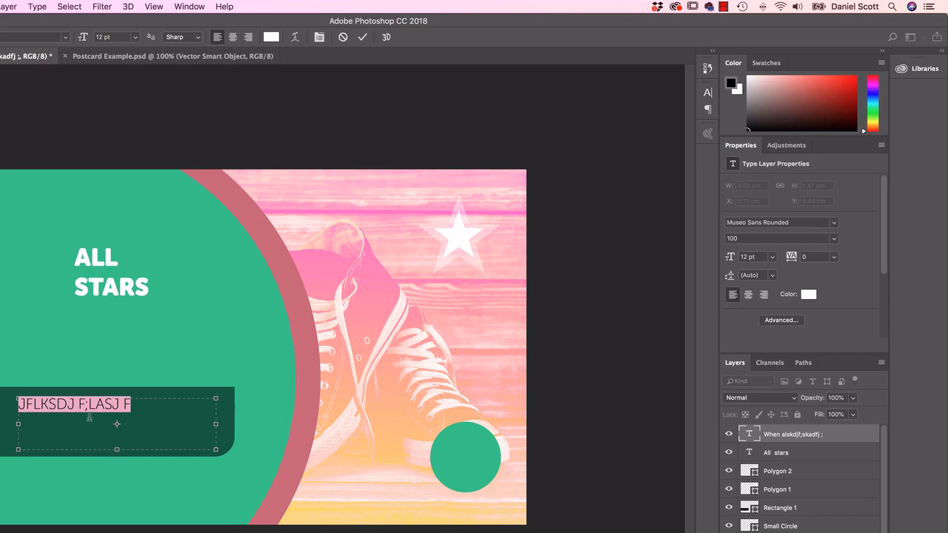
{"action": "key", "text": "BackSpace"}
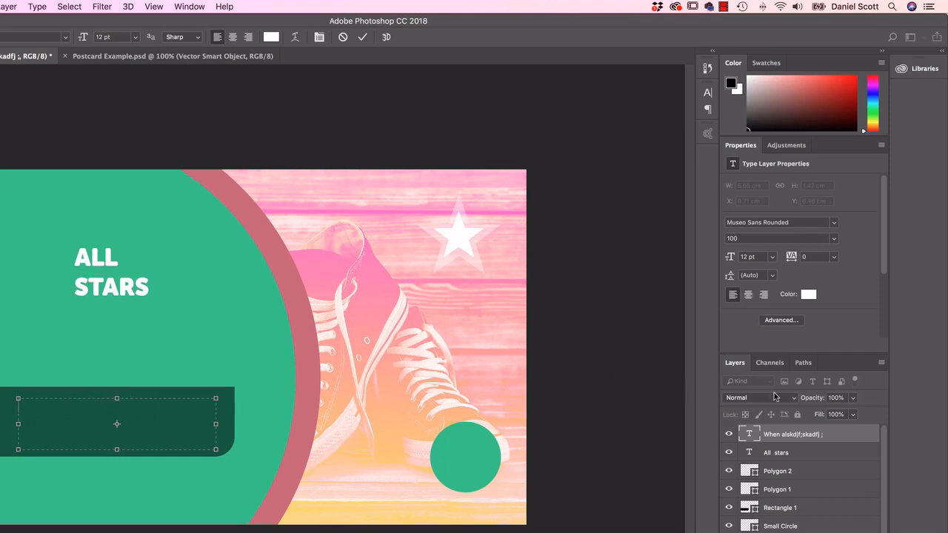
Step: Open the paragraph text's advanced character and paragraph settings and turn off All Caps
{"action": "left_click", "coordinate": [788, 321]}
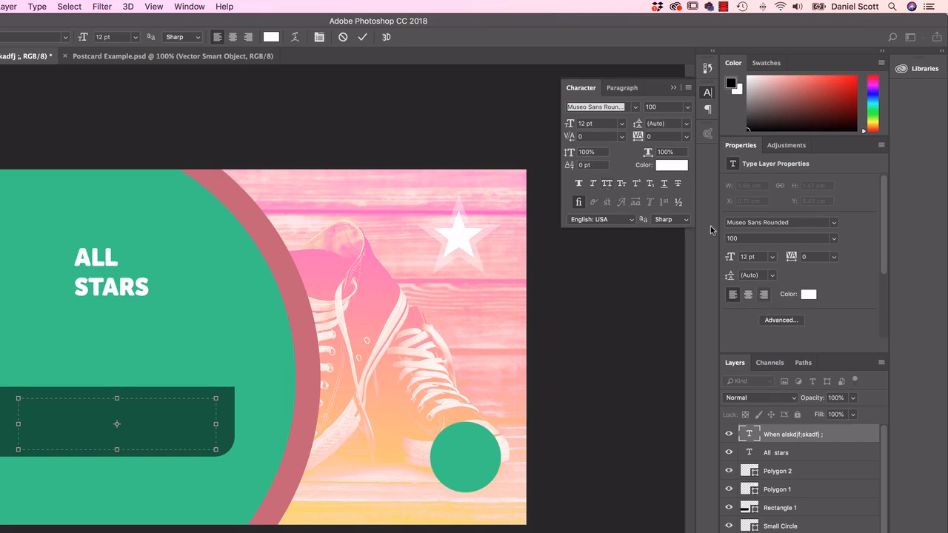
{"action": "left_click", "coordinate": [709, 92]}
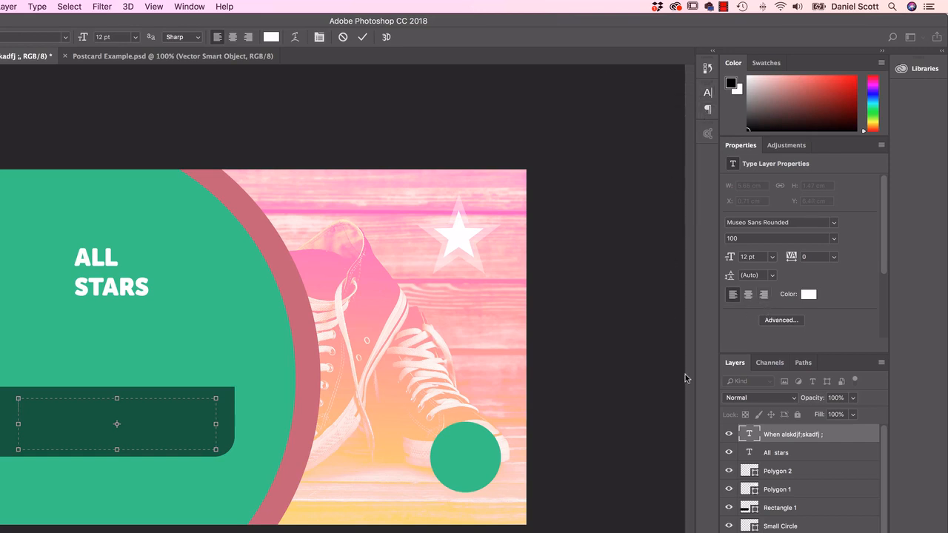
{"action": "left_click", "coordinate": [781, 321]}
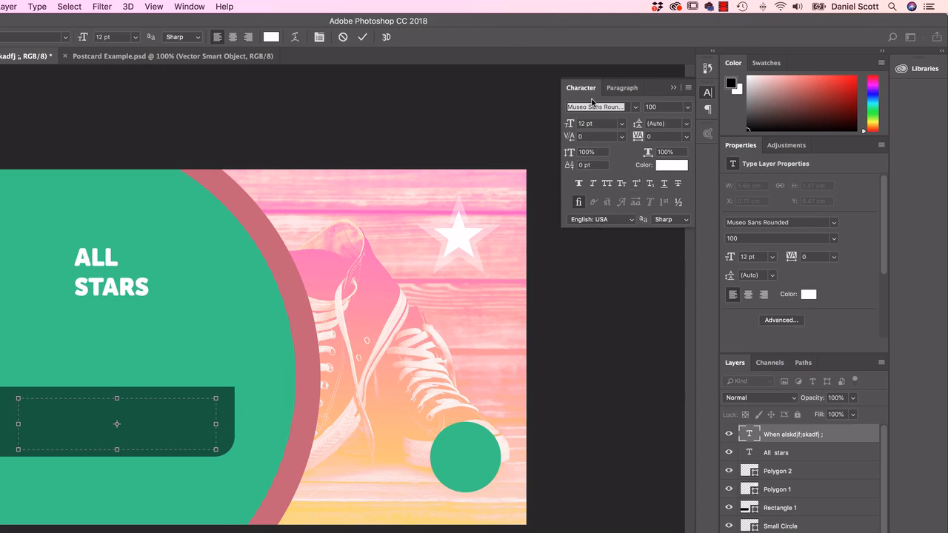
{"action": "left_click", "coordinate": [783, 321]}
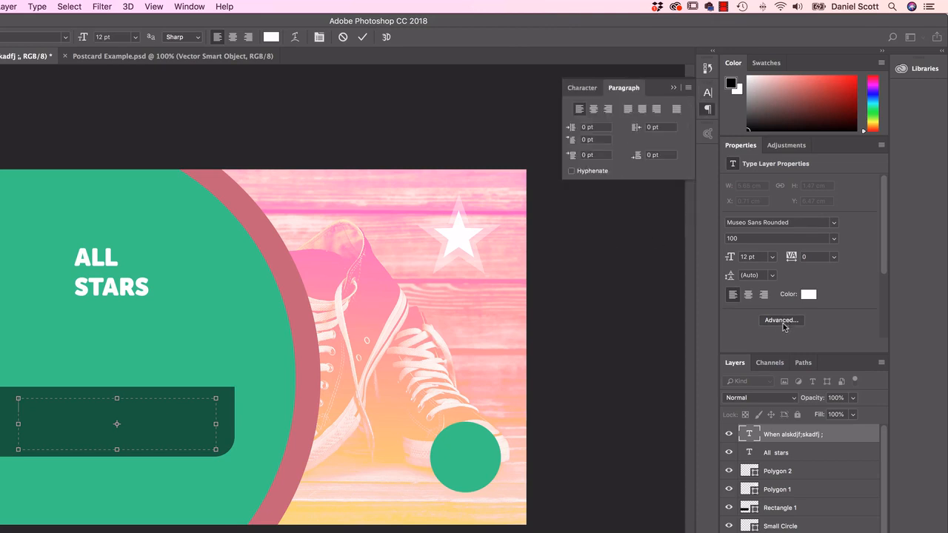
{"action": "left_click", "coordinate": [708, 109]}
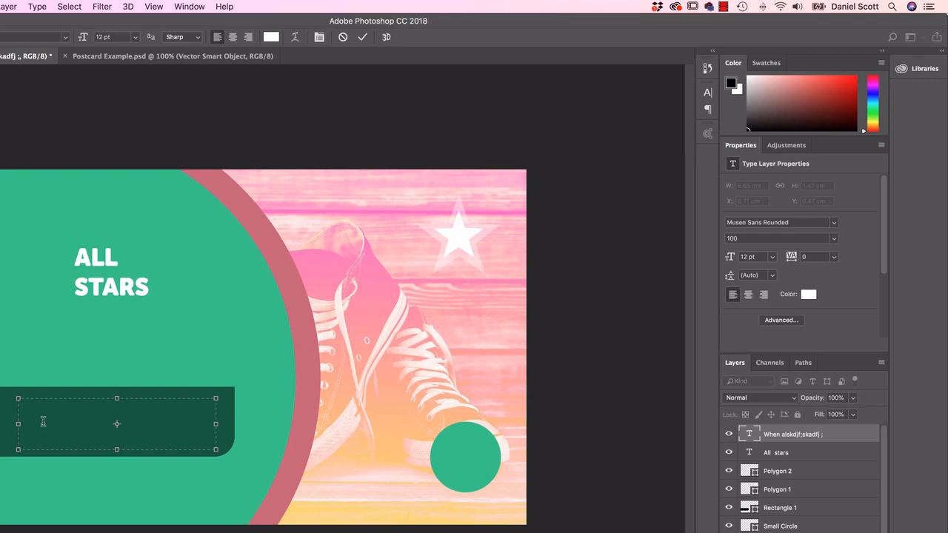
Step: Check the letter case with two lines of random filler text in the paragraph box and delete them
{"action": "type", "text": "fjsalkjdf s;alkfj l;sakdjf; aslkdfjlksjf ;lask;j"}
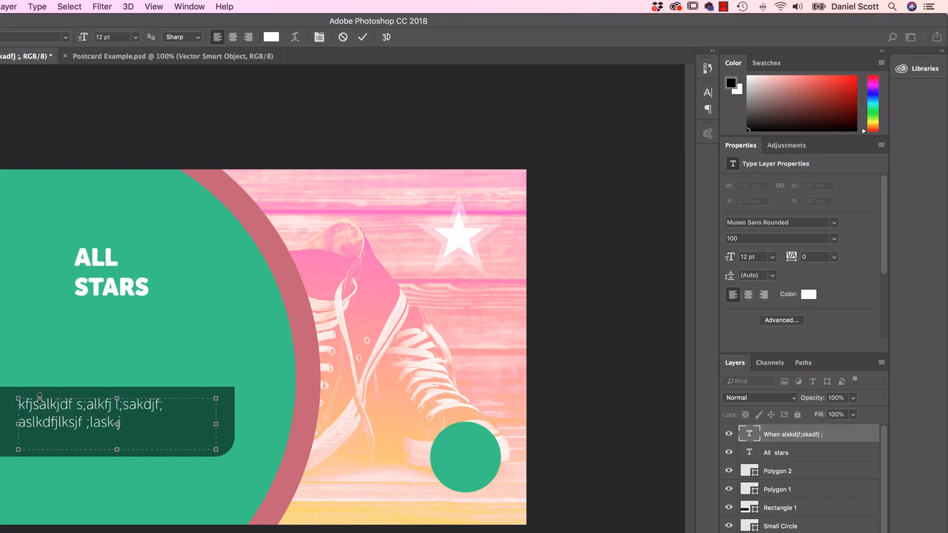
{"action": "left_click_drag", "start_coordinate": [161, 423], "coordinate": [6, 405]}
{"action": "key", "text": "BackSpace"}
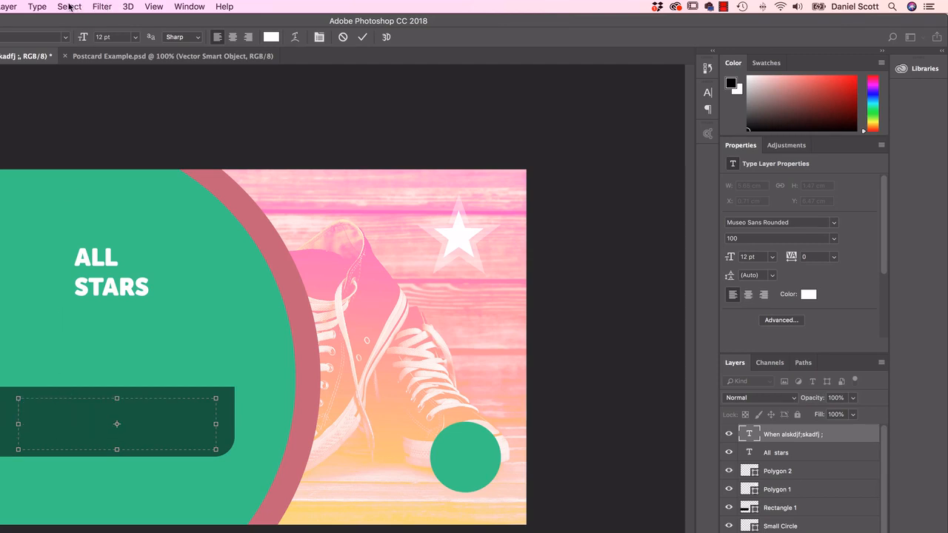
Step: Fill the empty paragraph box with Lorem Ipsum placeholder text
{"action": "left_click", "coordinate": [35, 6]}
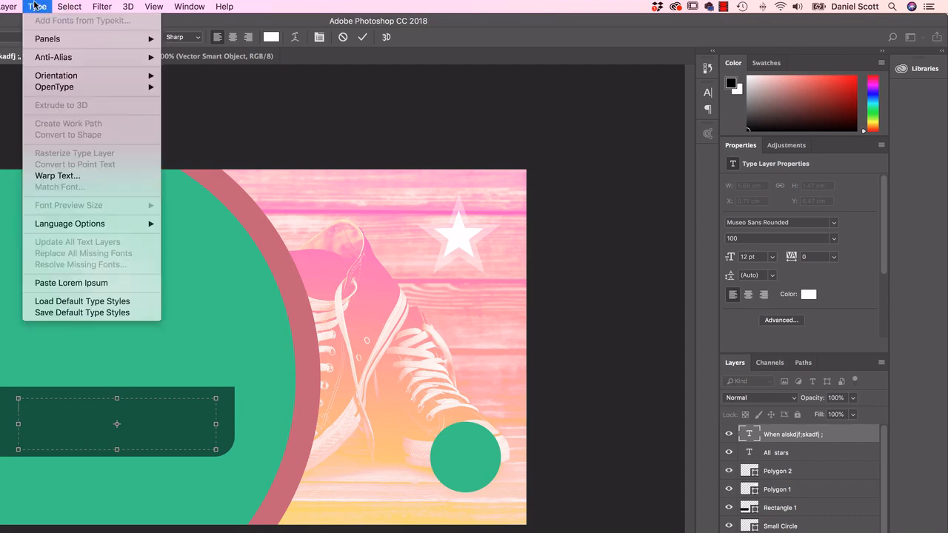
{"action": "left_click", "coordinate": [35, 5]}
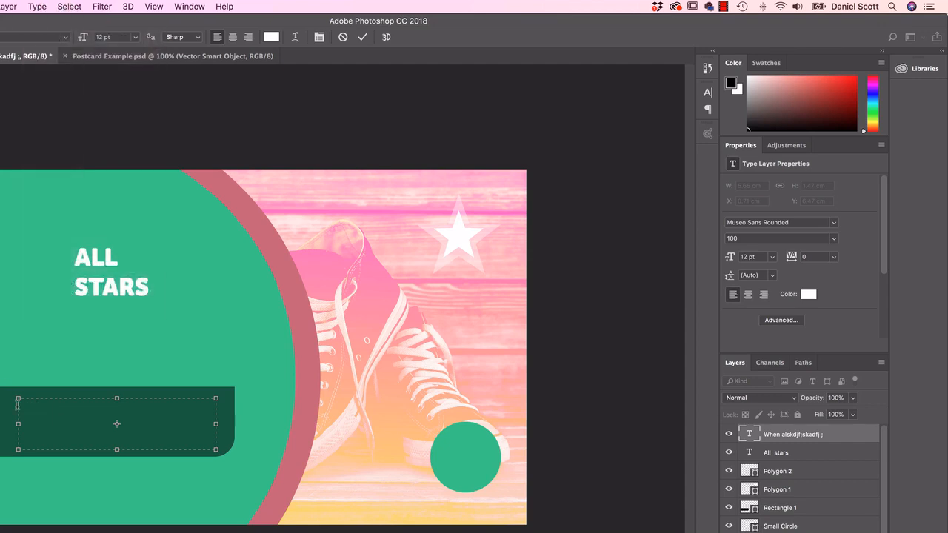
{"action": "left_click", "coordinate": [37, 6]}
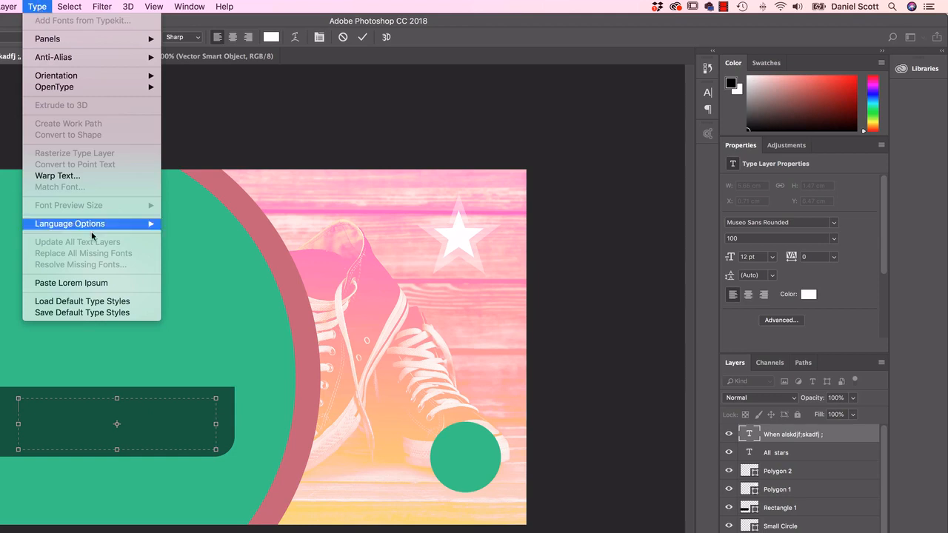
{"action": "left_click", "coordinate": [65, 284]}
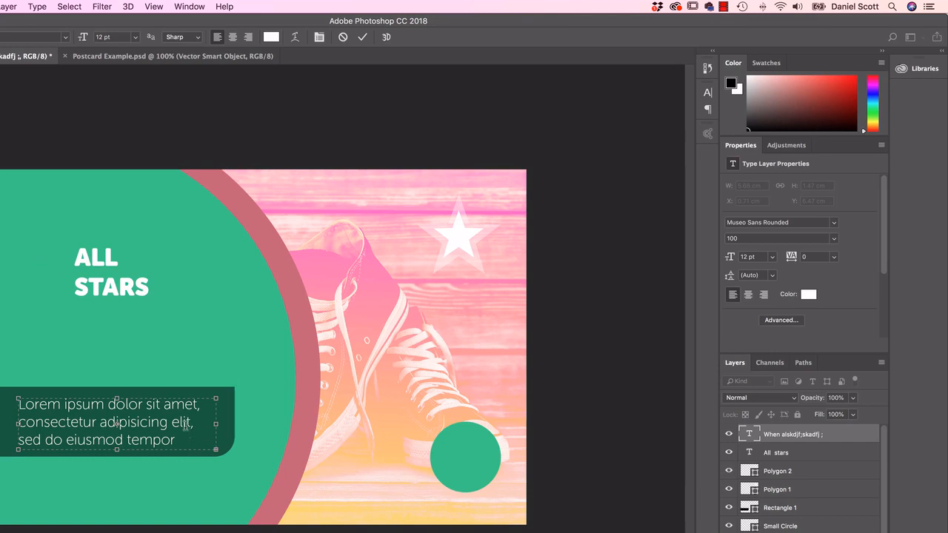
Step: Delete the words "tempor" and "incididunt" from the last line of the placeholder paragraph
{"action": "double_click", "coordinate": [141, 439]}
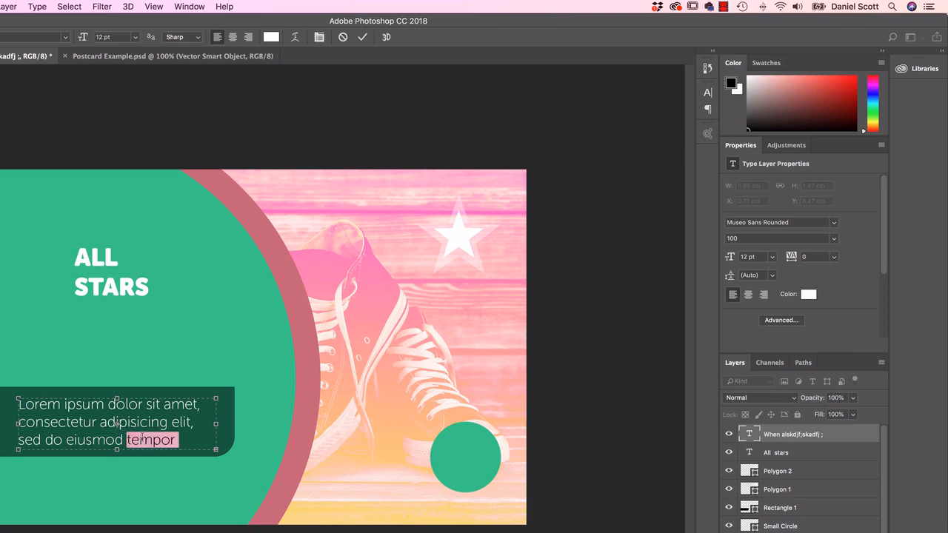
{"action": "key", "text": "BackSpace"}
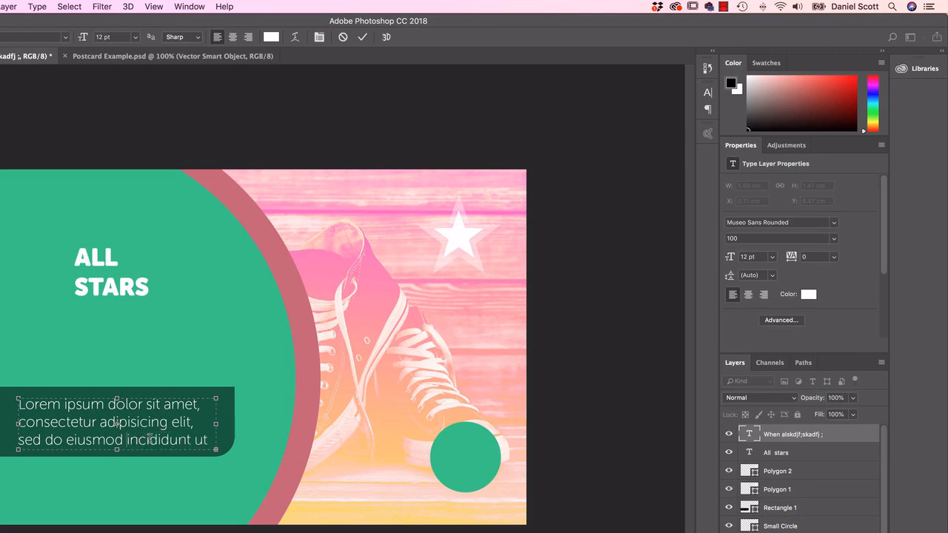
{"action": "double_click", "coordinate": [150, 439]}
{"action": "key", "text": "BackSpace"}
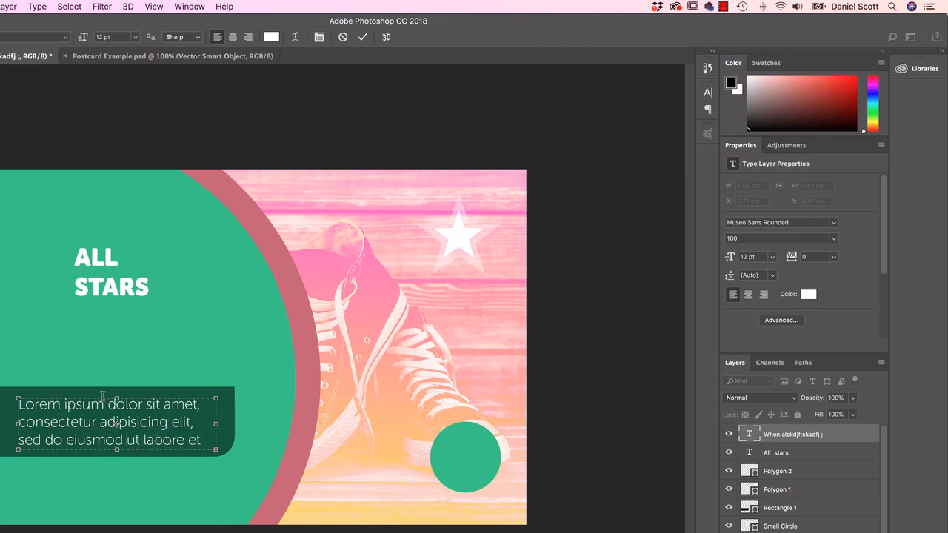
Step: Select all of the placeholder paragraph's text and set its font size to 10 pt
{"action": "left_click", "coordinate": [69, 6]}
{"action": "left_click", "coordinate": [78, 22]}
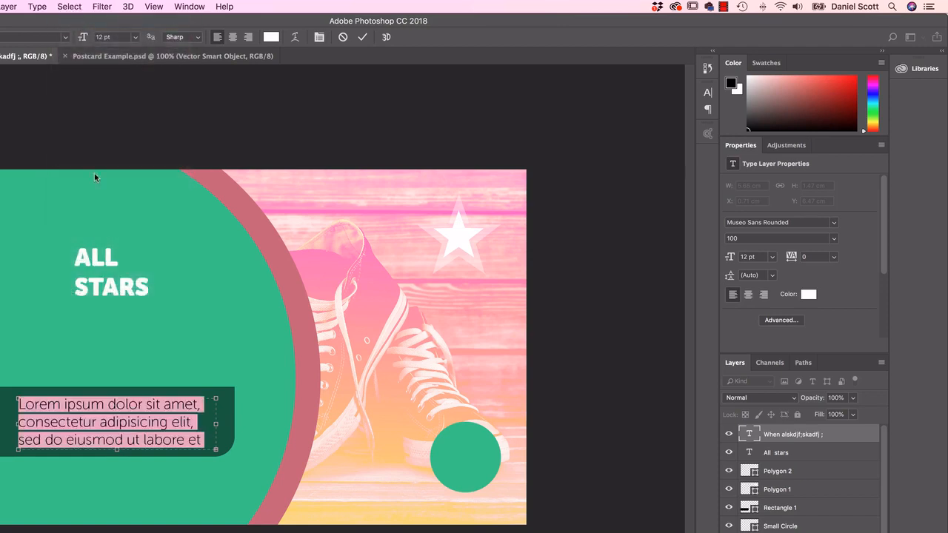
{"action": "left_click", "coordinate": [756, 256]}
{"action": "type", "text": "10"}
{"action": "key", "text": "Return"}
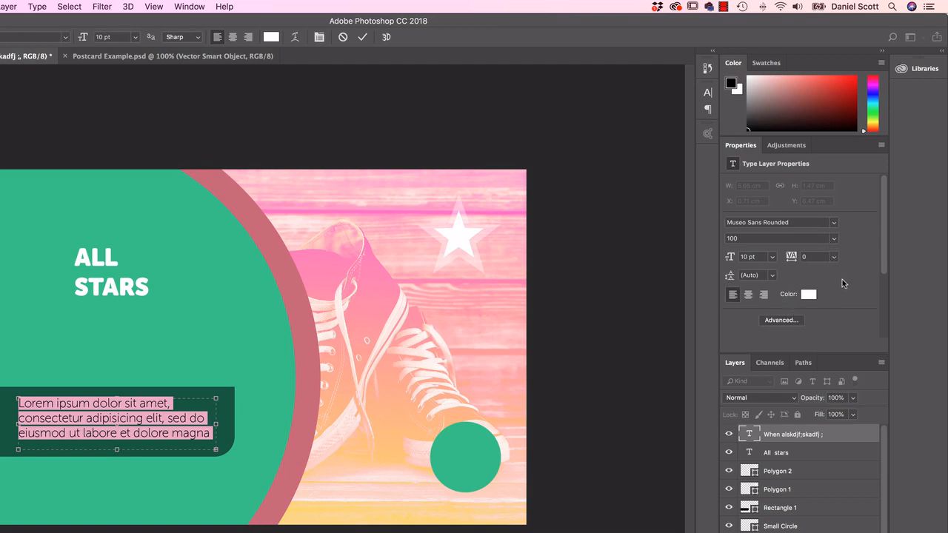
Step: Try centre and right alignment on the paragraph and return it to left alignment
{"action": "left_click", "coordinate": [748, 295]}
{"action": "left_click", "coordinate": [764, 295]}
{"action": "left_click", "coordinate": [733, 295]}
Step: Adjust the paragraph's leading, trying 20.24 pt and 24 pt and settling on 12 pt
{"action": "left_click_drag", "start_coordinate": [730, 275], "coordinate": [737, 287]}
{"action": "left_click", "coordinate": [772, 277]}
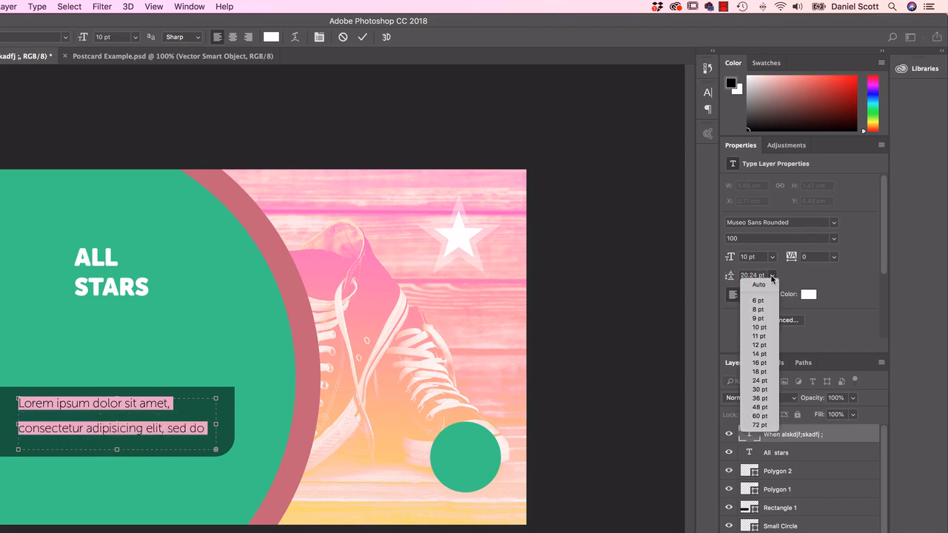
{"action": "left_click", "coordinate": [758, 382]}
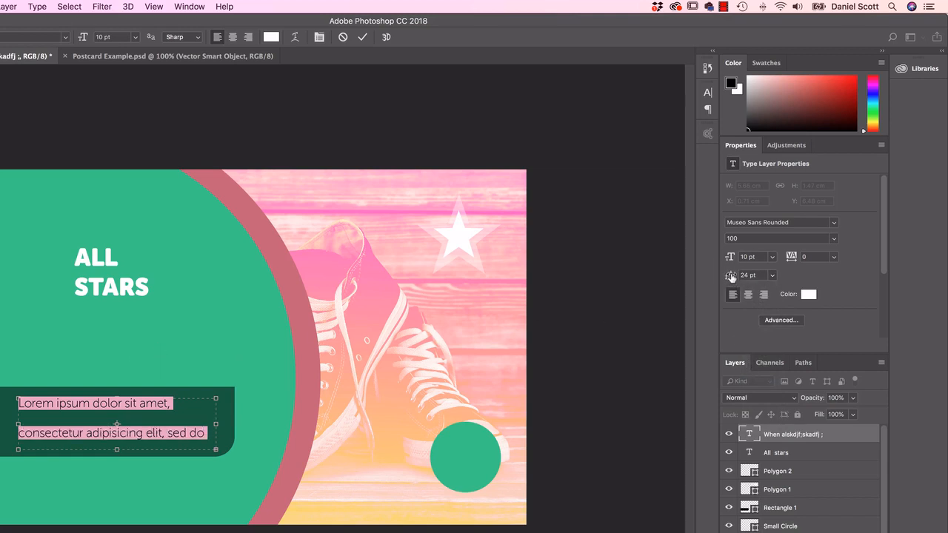
{"action": "left_click_drag", "start_coordinate": [731, 276], "coordinate": [725, 277]}
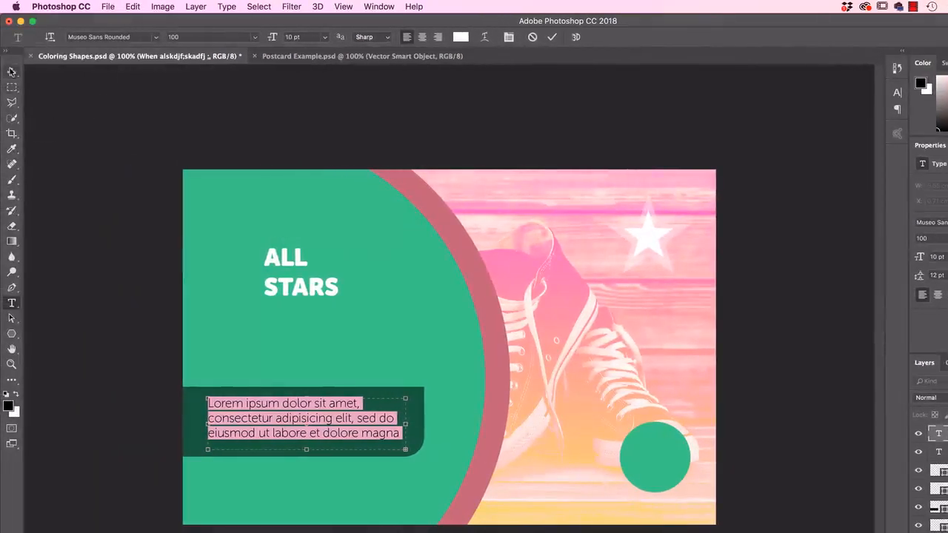
Step: Commit the paragraph text, nudge it inside the dark green bar to X 0.74 cm, and compare the layout with Postcard Example.psd
{"action": "left_click", "coordinate": [12, 71]}
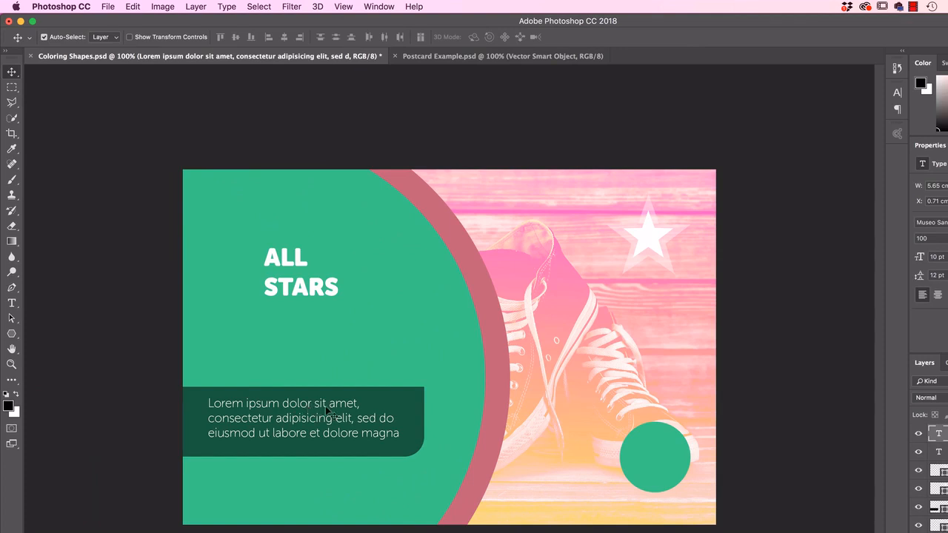
{"action": "left_click_drag", "start_coordinate": [275, 408], "coordinate": [278, 410]}
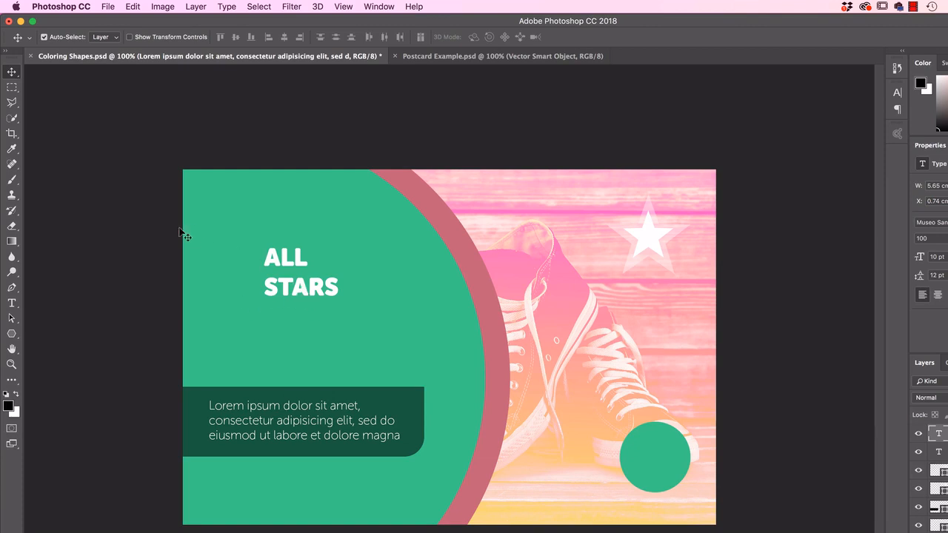
{"action": "left_click", "coordinate": [445, 57]}
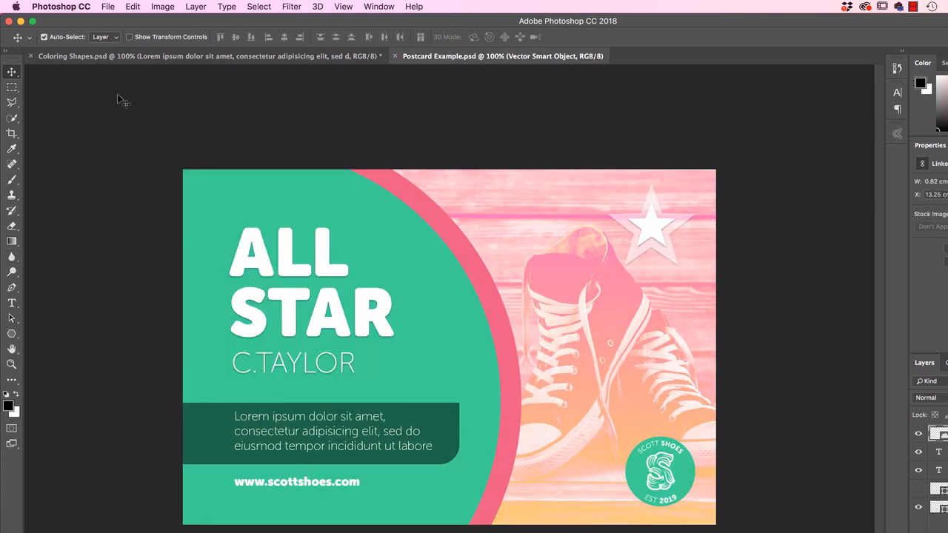
{"action": "left_click", "coordinate": [245, 56]}
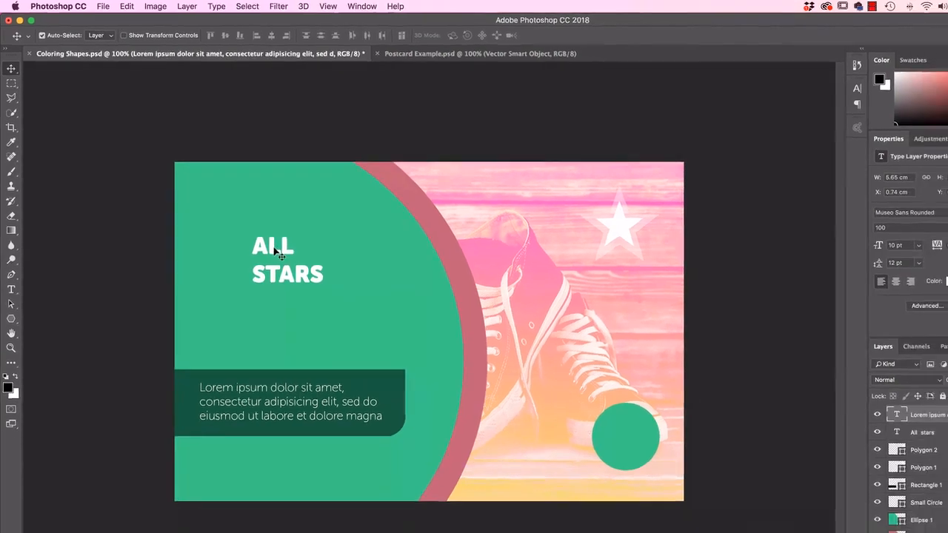
Step: Try enlarging the "ALL STARS" title to 62 pt and undo the size change
{"action": "left_click", "coordinate": [297, 258]}
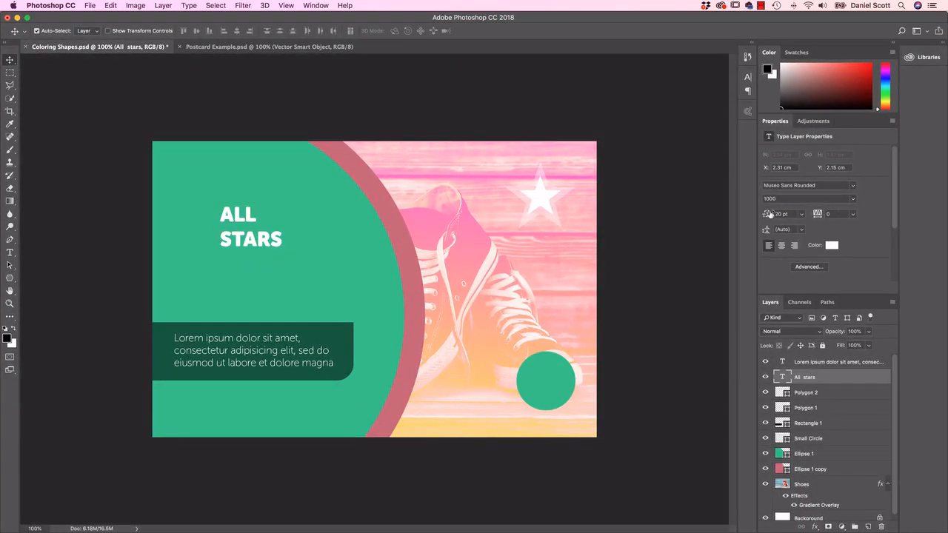
{"action": "left_click_drag", "start_coordinate": [771, 214], "coordinate": [771, 216]}
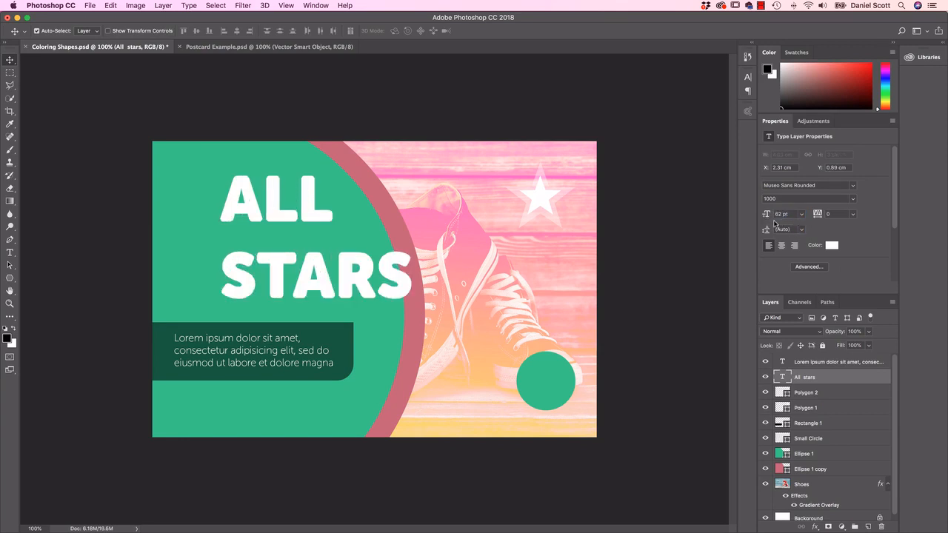
{"action": "key", "text": "super+z"}
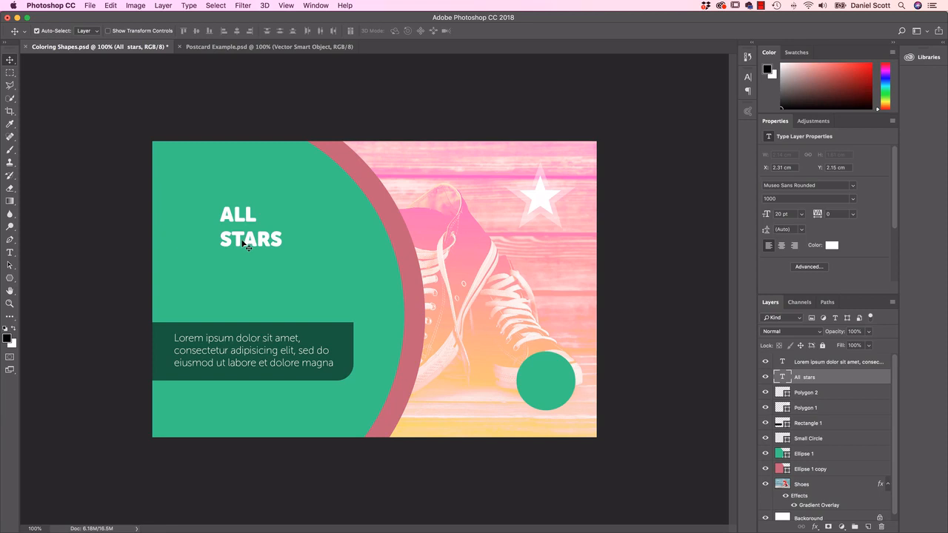
Step: Free Transform the "ALL STARS" title, scaling it proportionally to about 222% and placing it at about X 1.3 cm, Y 1.49 cm
{"action": "key", "text": "super+t"}
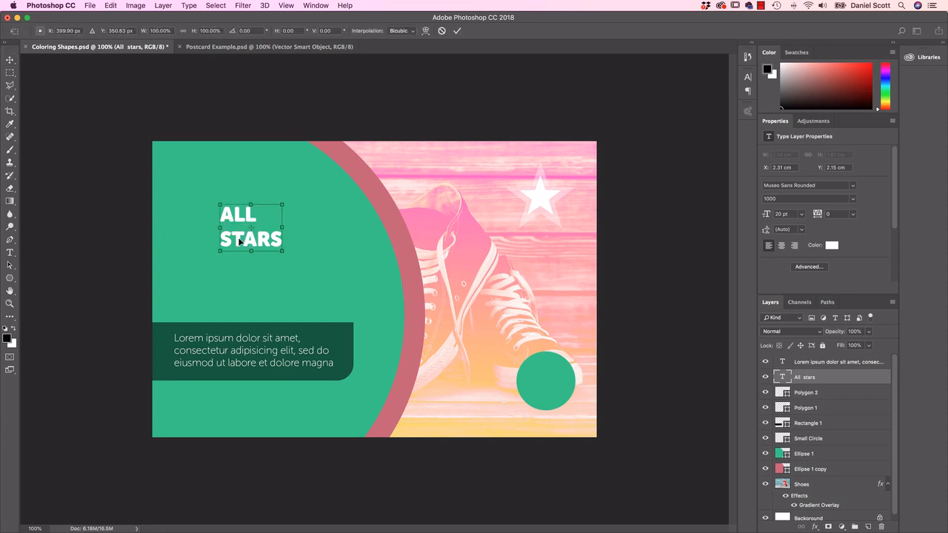
{"action": "left_click", "coordinate": [110, 5]}
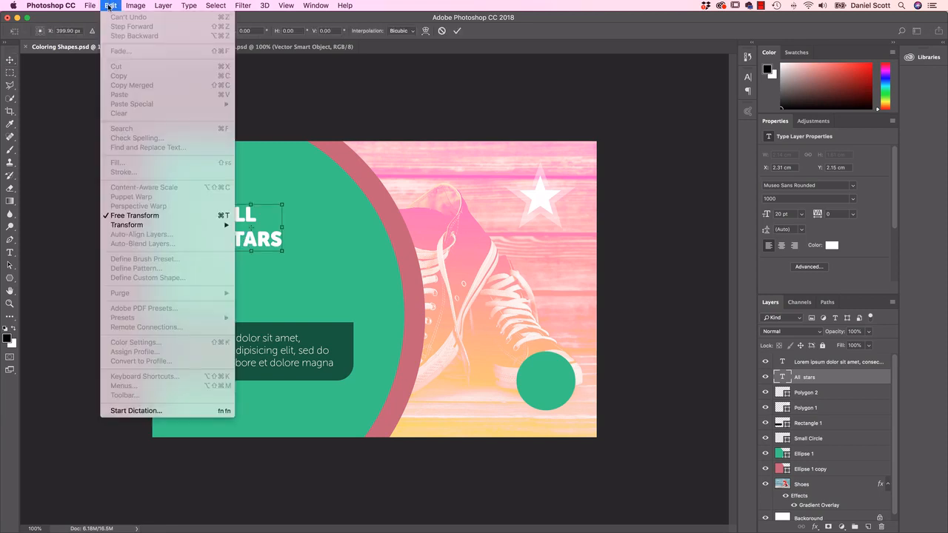
{"action": "mouse_move", "coordinate": [142, 226]}
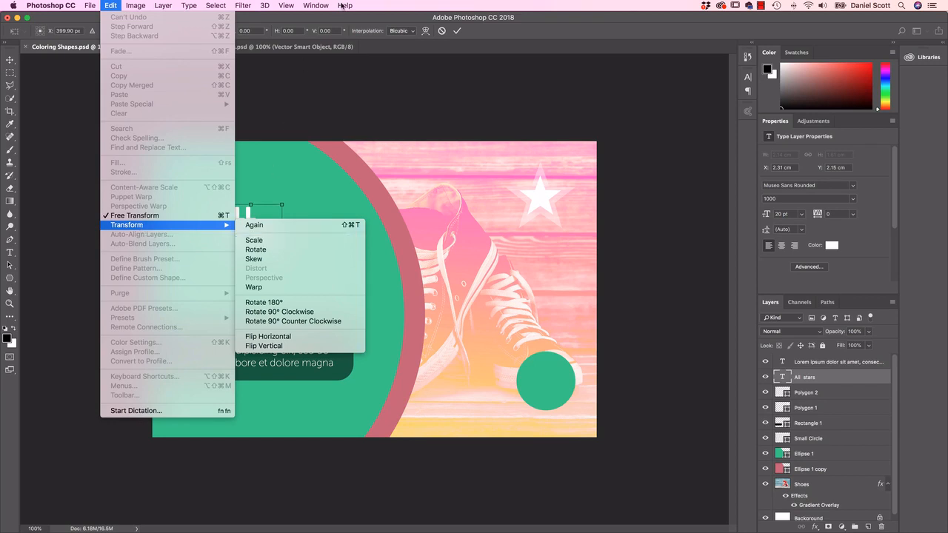
{"action": "left_click", "coordinate": [308, 20]}
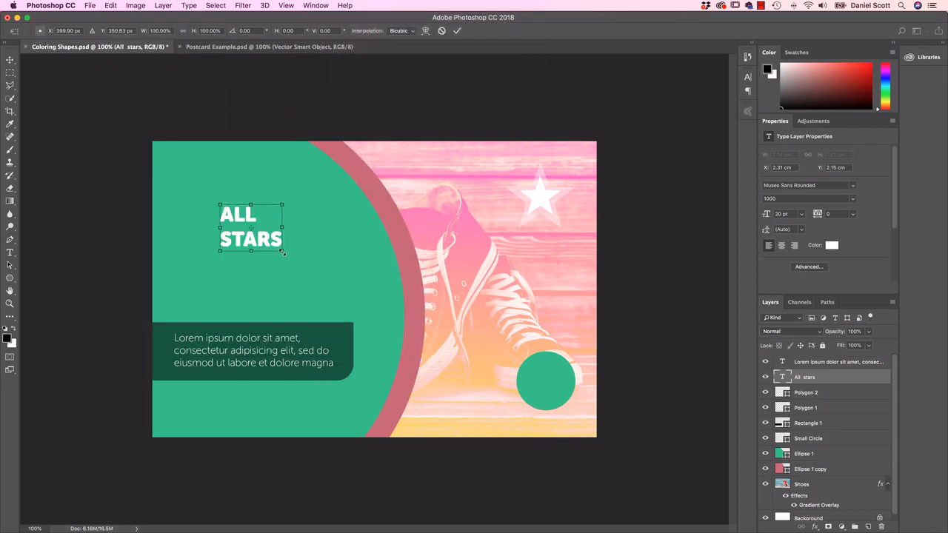
{"action": "left_click_drag", "start_coordinate": [283, 252], "coordinate": [318, 292]}
{"action": "left_click_drag", "start_coordinate": [314, 274], "coordinate": [319, 271]}
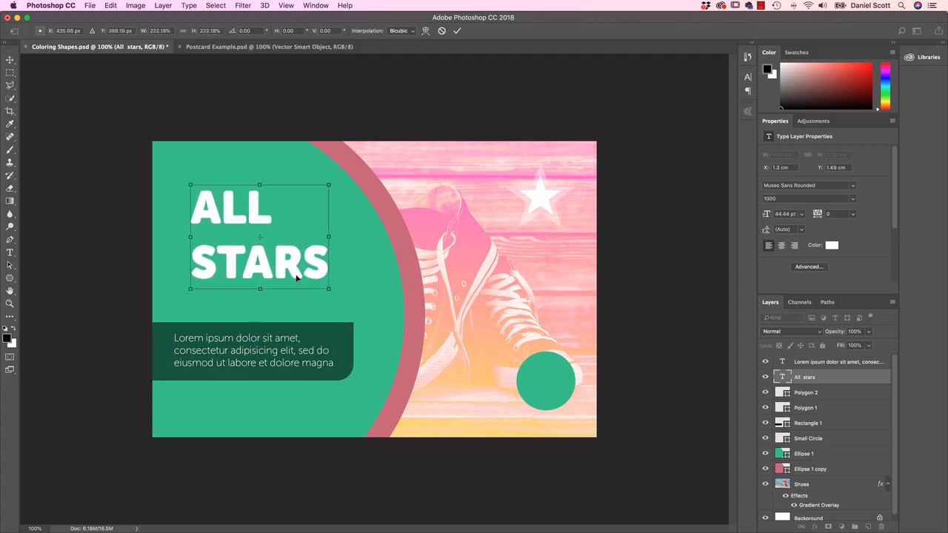
{"action": "key", "text": "Return"}
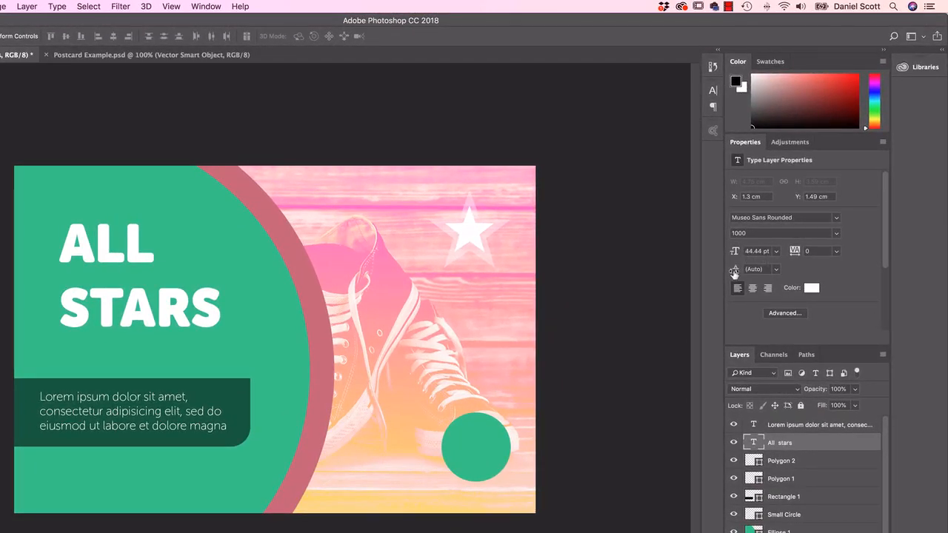
Step: Tighten the "ALL STARS" title's leading to 42.86 pt and Free Transform it proportionally to about 117%, at about X 1.19 cm, Y 1.83 cm
{"action": "left_click_drag", "start_coordinate": [734, 273], "coordinate": [728, 271]}
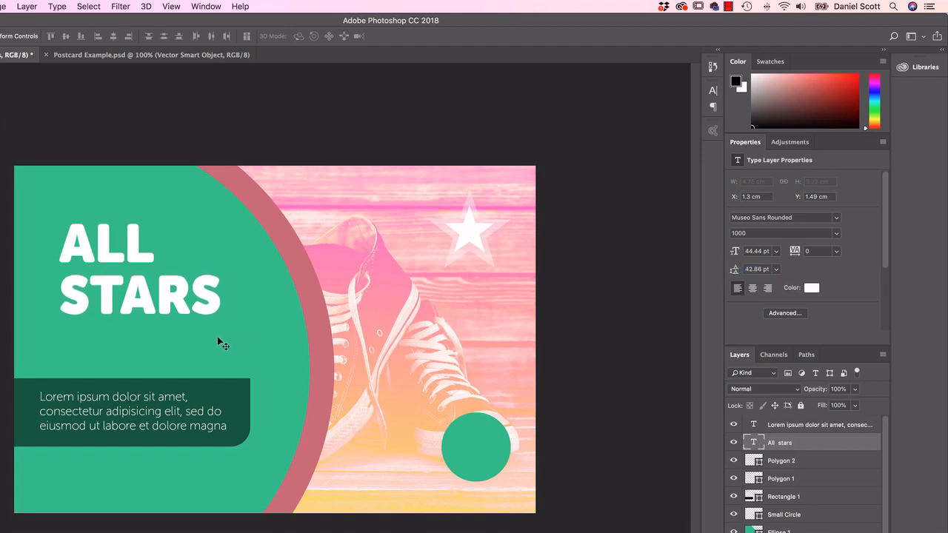
{"action": "key", "text": "ctrl+t"}
{"action": "left_click_drag", "start_coordinate": [193, 326], "coordinate": [225, 333]}
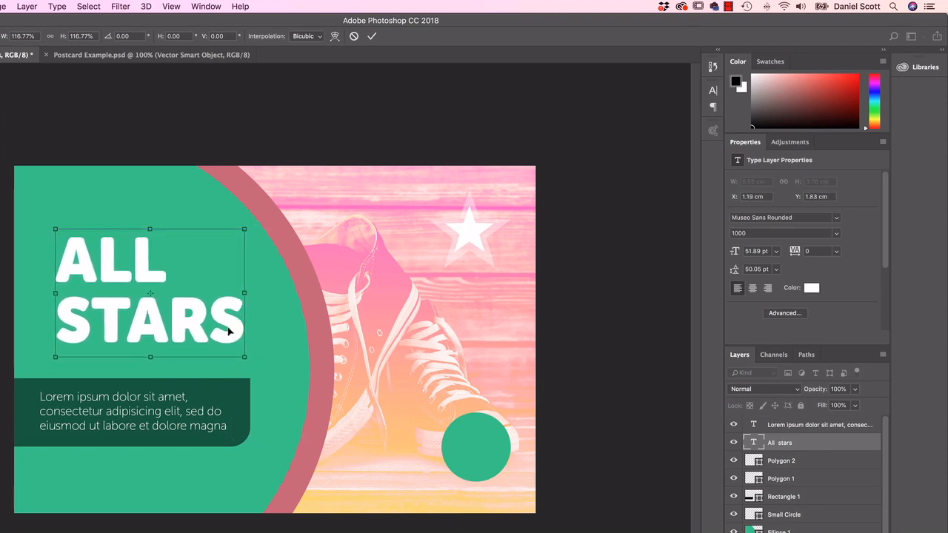
{"action": "key", "text": "Return"}
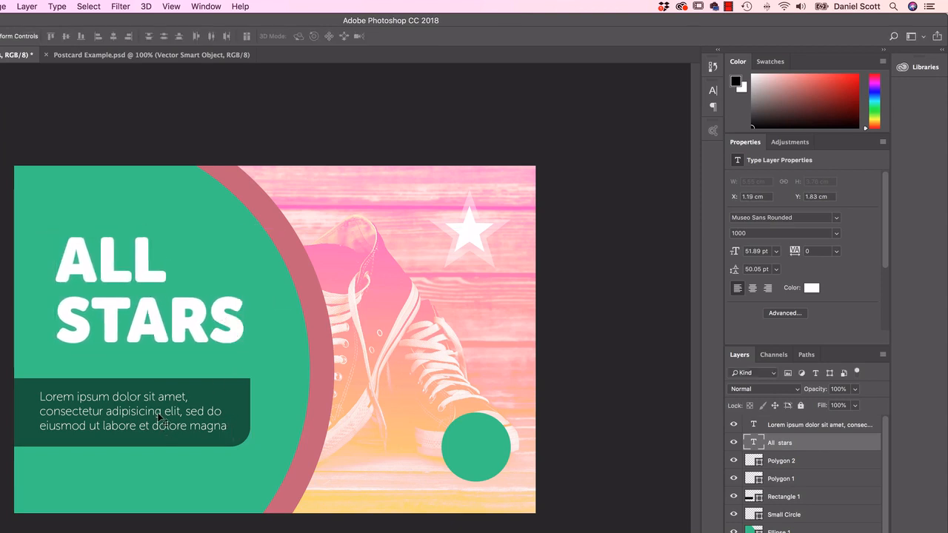
Step: Shift the Lorem Ipsum paragraph and its dark green bar to the right, and move the "ALL STARS" title up to about X 1.14 cm
{"action": "left_click", "coordinate": [797, 429]}
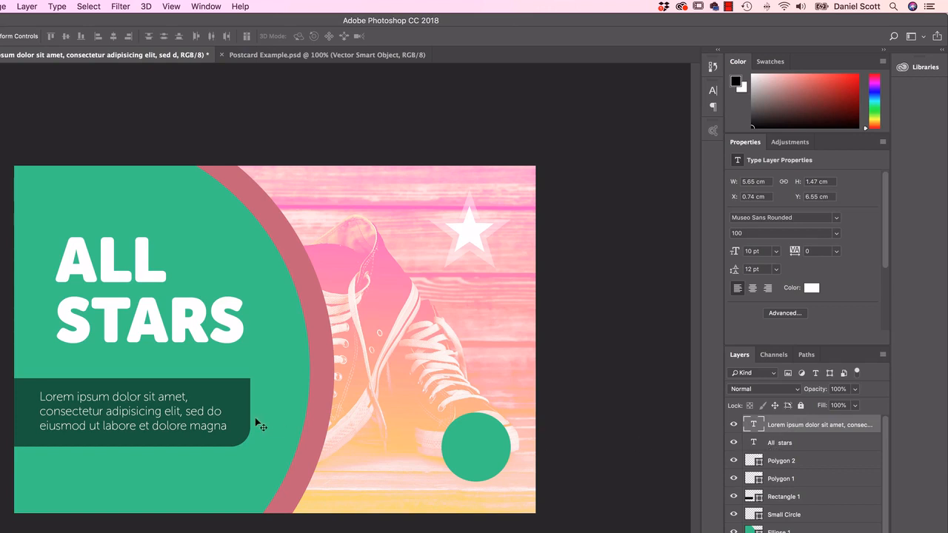
{"action": "left_click_drag", "start_coordinate": [150, 409], "coordinate": [168, 412]}
{"action": "left_click_drag", "start_coordinate": [221, 397], "coordinate": [242, 397]}
{"action": "left_click_drag", "start_coordinate": [197, 334], "coordinate": [191, 318]}
Step: Check the subtitle in Postcard Example.psd and add a separate 20 pt text line "C.TAYLOR" below the "ALL STARS" title in Coloring Shapes.psd
{"action": "left_click", "coordinate": [11, 296]}
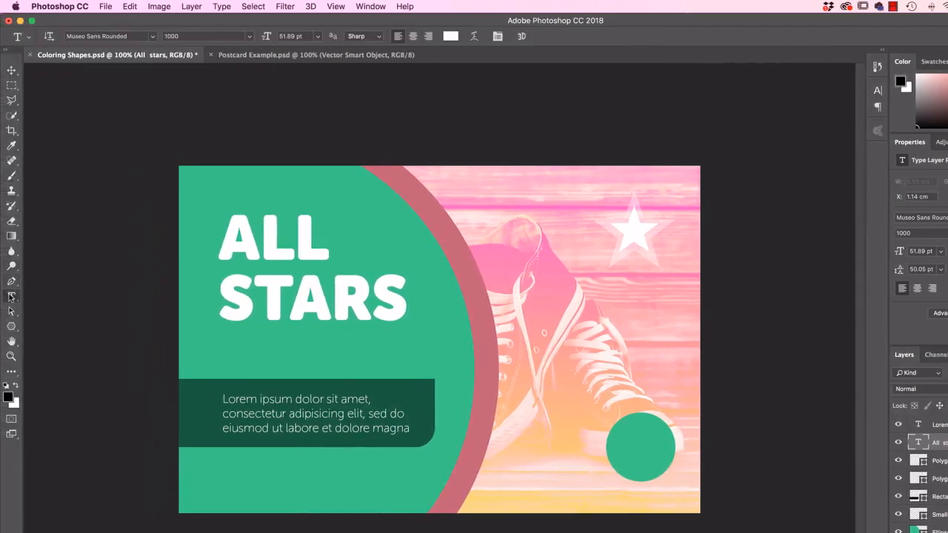
{"action": "left_click", "coordinate": [271, 55]}
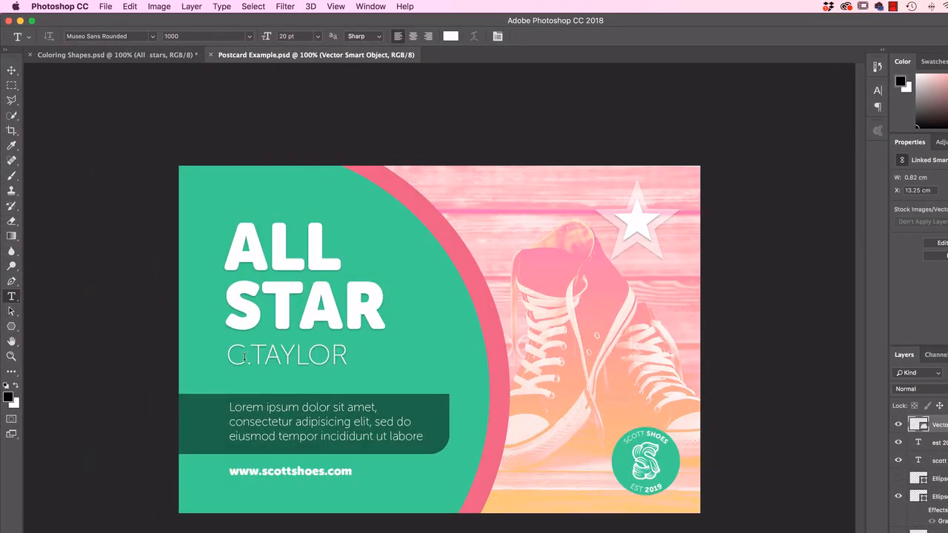
{"action": "left_click", "coordinate": [106, 56]}
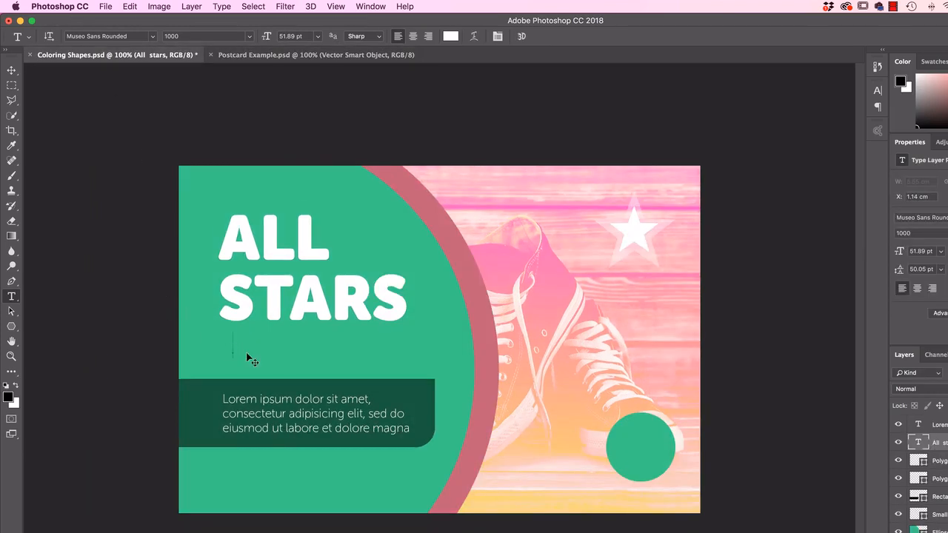
{"action": "left_click", "coordinate": [233, 352]}
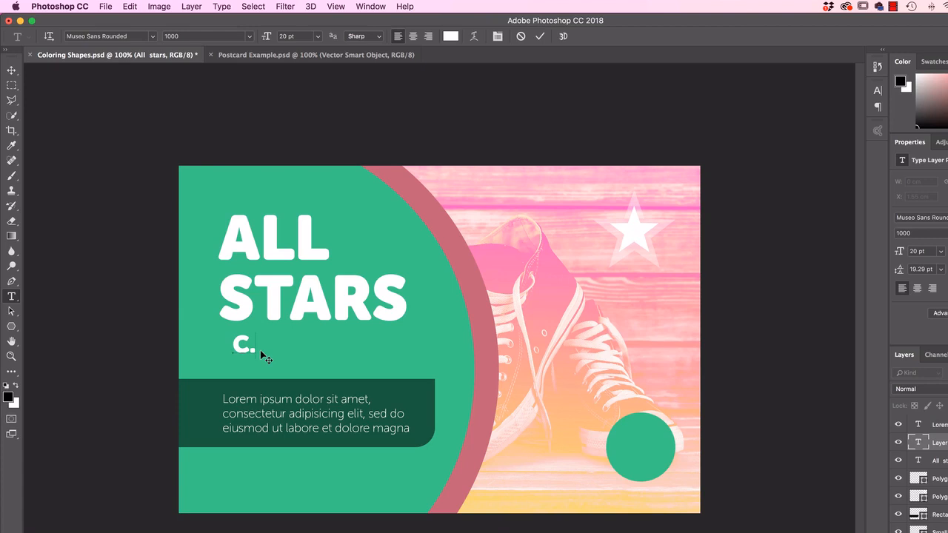
{"action": "type", "text": "C.TAYUL;"}
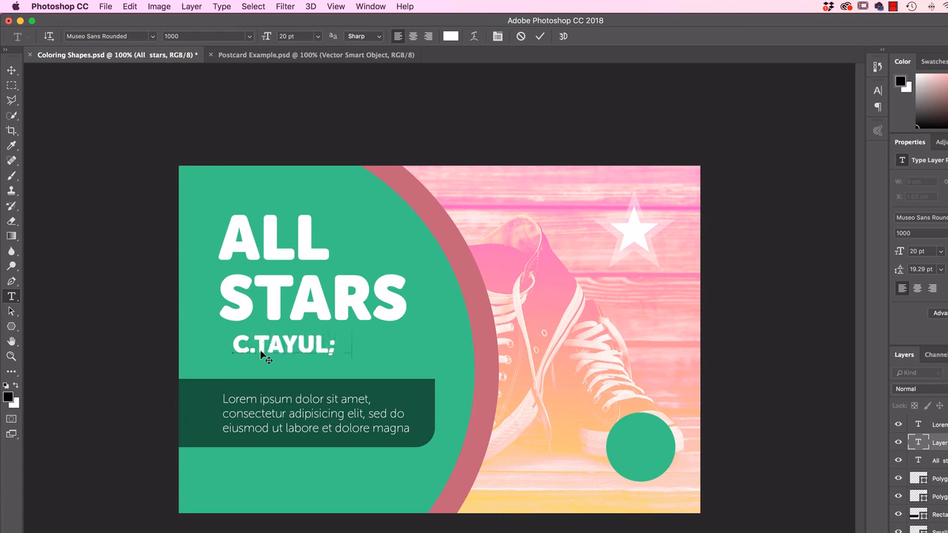
{"action": "key", "text": "BackSpace"}
{"action": "key", "text": "BackSpace"}
{"action": "key", "text": "BackSpace"}
{"action": "type", "text": "LOR"}
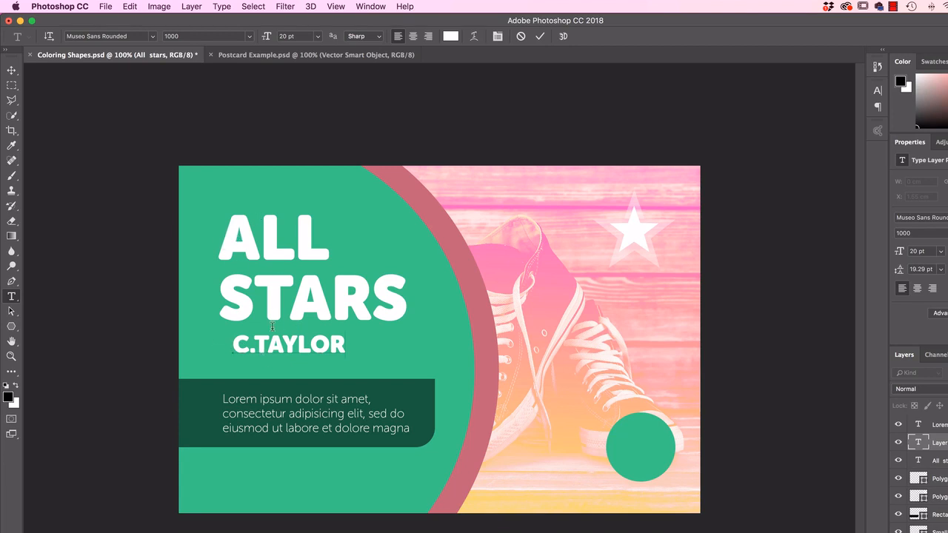
Step: Change the "C.TAYLOR" subtitle's Museo Sans Rounded font style, trying 300 and settling on 100
{"action": "left_click_drag", "start_coordinate": [234, 347], "coordinate": [349, 349]}
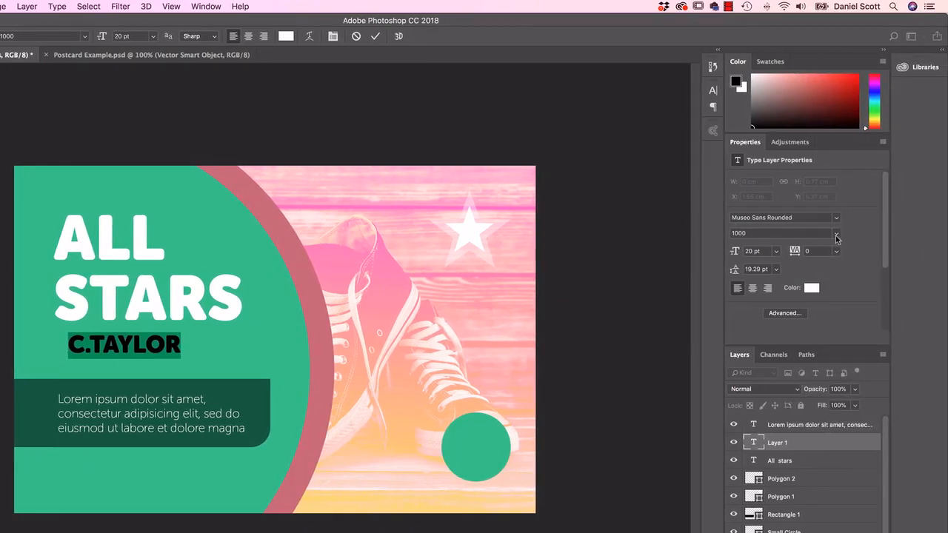
{"action": "left_click", "coordinate": [837, 236]}
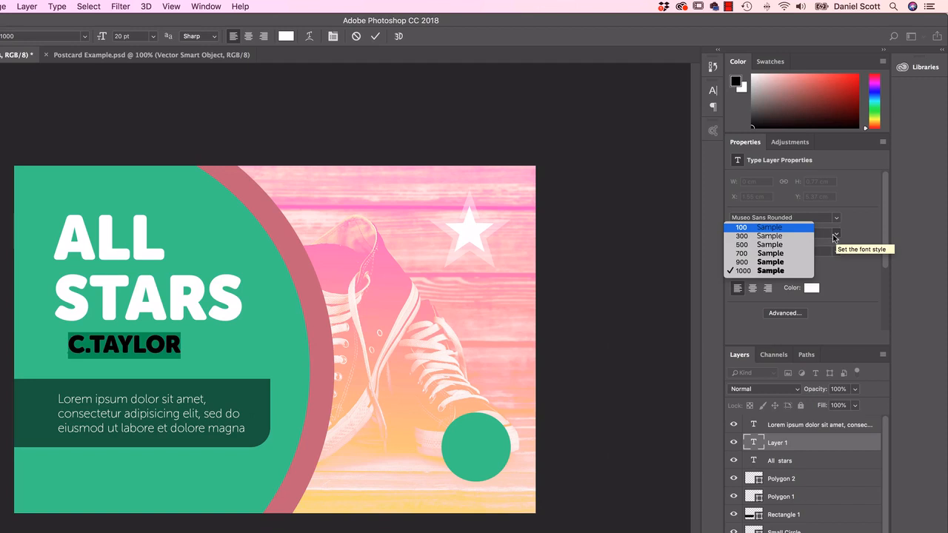
{"action": "left_click", "coordinate": [761, 236]}
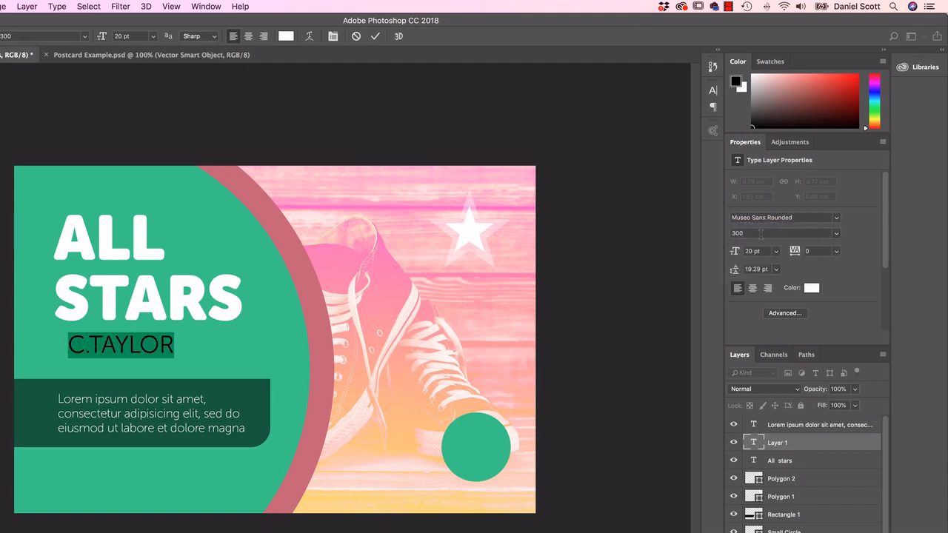
{"action": "left_click", "coordinate": [837, 234]}
{"action": "left_click", "coordinate": [772, 228]}
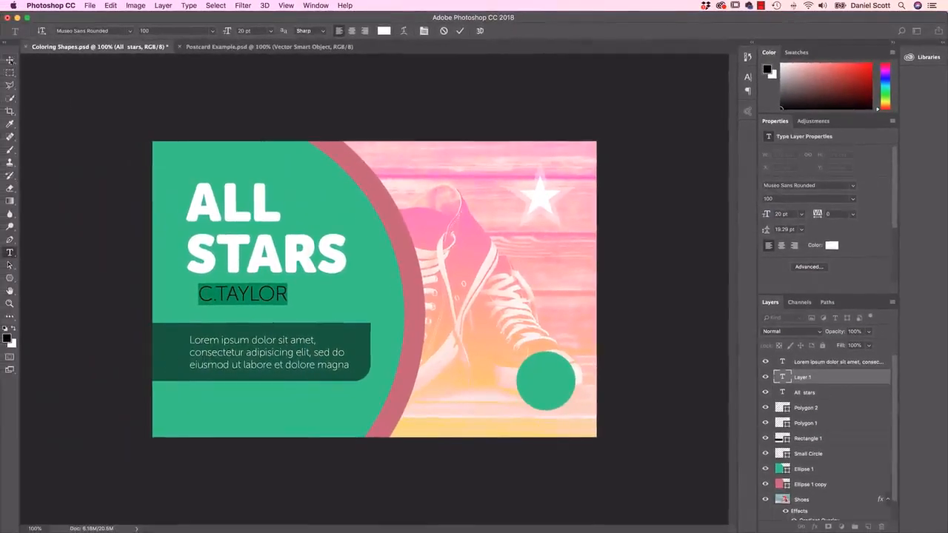
Step: Commit the "C.TAYLOR" subtitle and Free Transform it to about 23.26 pt, aligned under the title at about X 1.23 cm, Y 4.86 cm
{"action": "left_click", "coordinate": [10, 60]}
{"action": "left_click_drag", "start_coordinate": [256, 300], "coordinate": [290, 312]}
{"action": "key", "text": "super+t"}
{"action": "key", "text": "Return"}
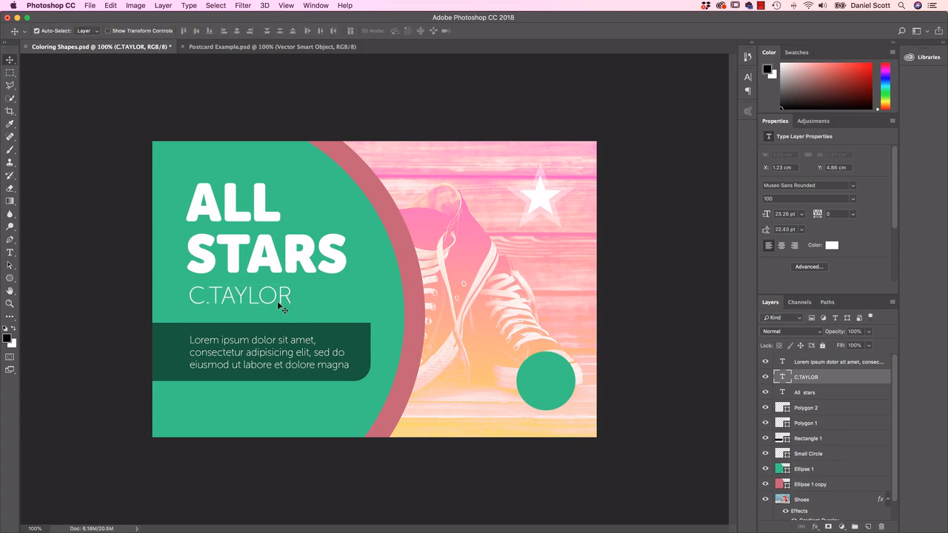
Step: Nudge the title and subtitle up together until the title sits at Y 1.01 cm, and move the paragraph slightly up inside its bar
{"action": "left_click", "coordinate": [280, 267], "text": "shift"}
{"action": "key", "text": "Up"}
{"action": "key", "text": "Up"}
{"action": "key", "text": "Up"}
{"action": "key", "text": "Up"}
{"action": "key", "text": "Up"}
{"action": "key", "text": "Up"}
{"action": "key", "text": "Up"}
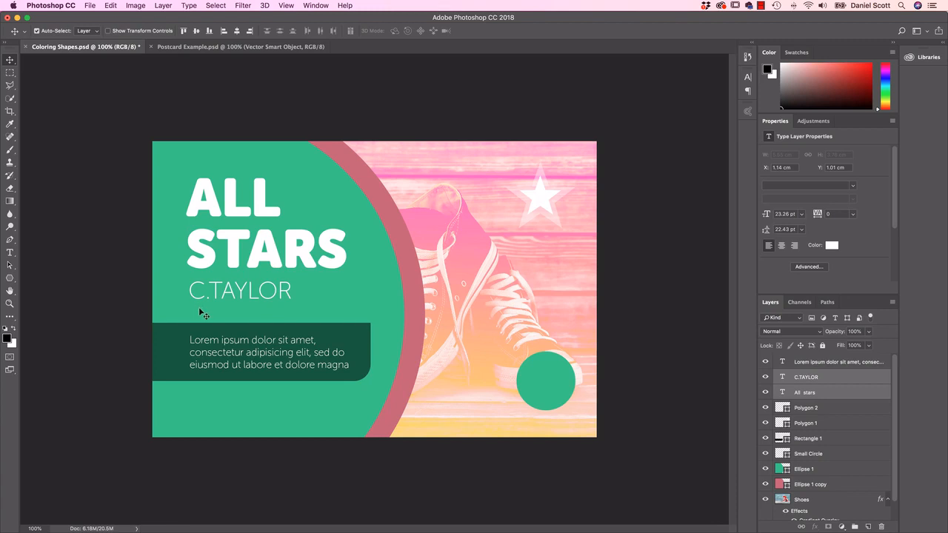
{"action": "left_click", "coordinate": [270, 347]}
{"action": "left_click_drag", "start_coordinate": [270, 347], "coordinate": [270, 345]}
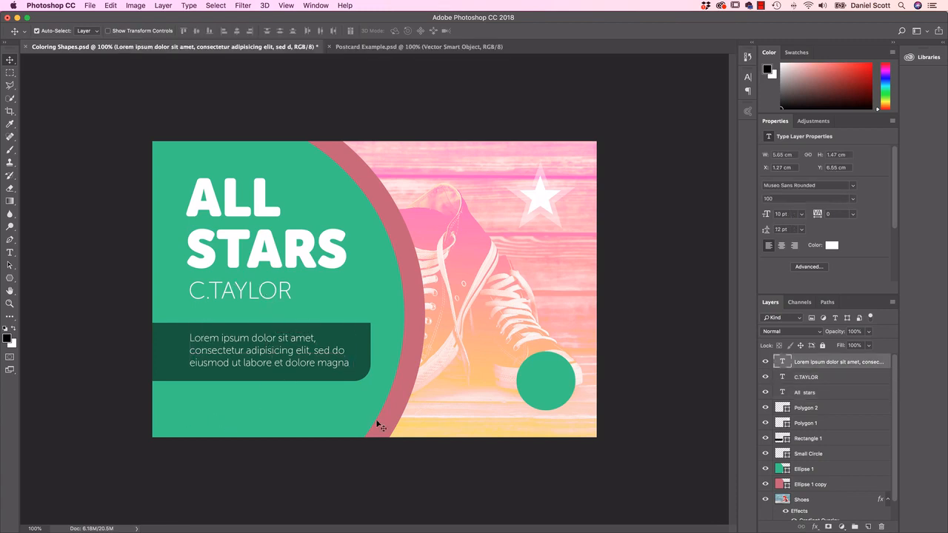
Step: Duplicate the "ALL STARS" title layer and move the copy down to about X 1.33 cm, Y 6.28 cm
{"action": "left_click", "coordinate": [261, 210]}
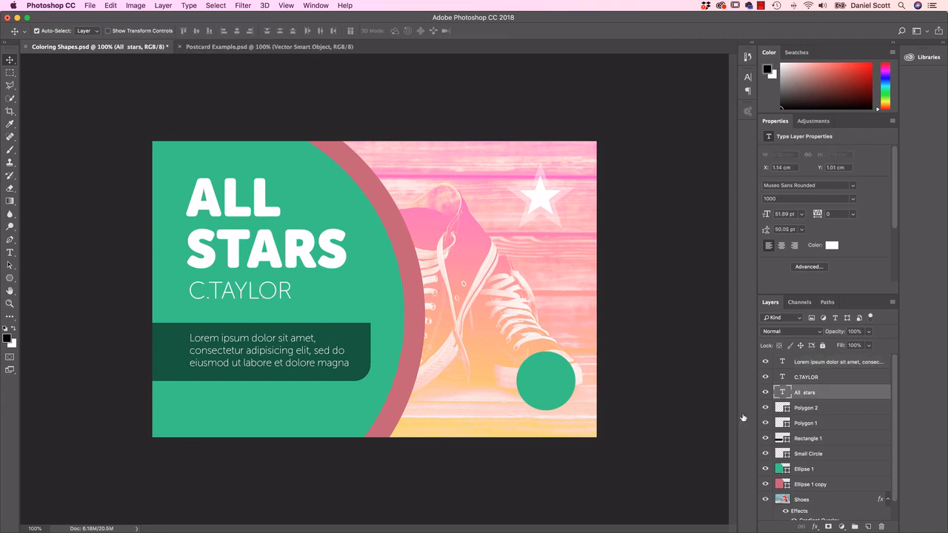
{"action": "right_click", "coordinate": [818, 396]}
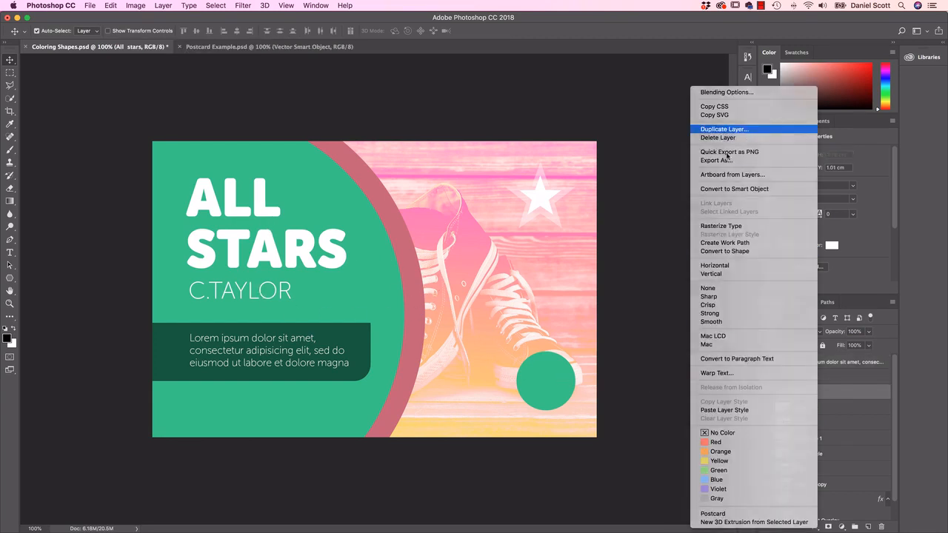
{"action": "left_click", "coordinate": [750, 129]}
{"action": "key", "text": "Return"}
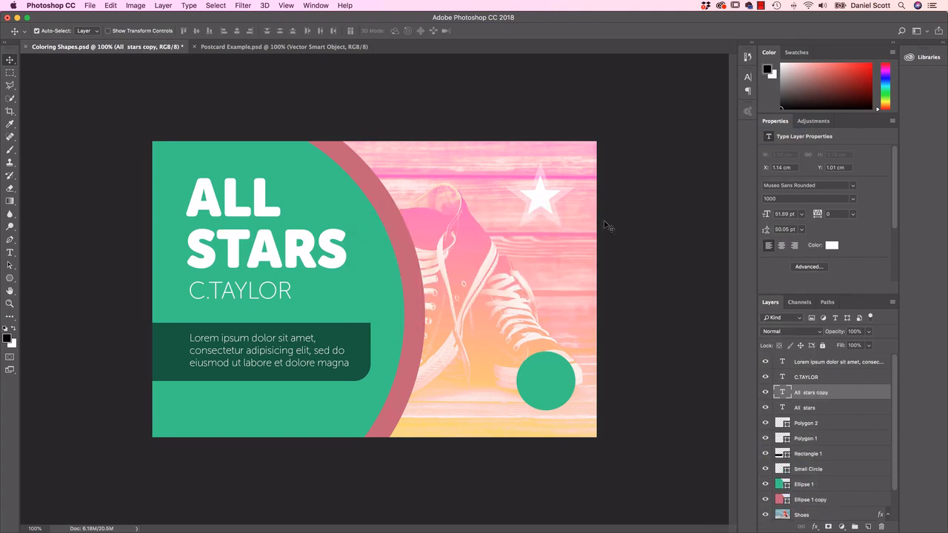
{"action": "left_click_drag", "start_coordinate": [237, 245], "coordinate": [243, 400]}
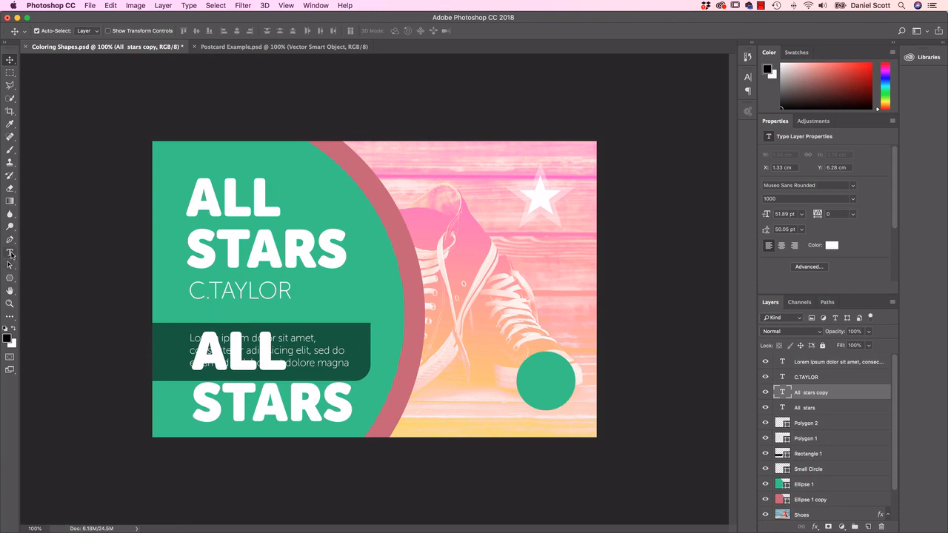
{"action": "left_click", "coordinate": [10, 252]}
{"action": "double_click", "coordinate": [233, 415]}
{"action": "triple_click", "coordinate": [233, 413]}
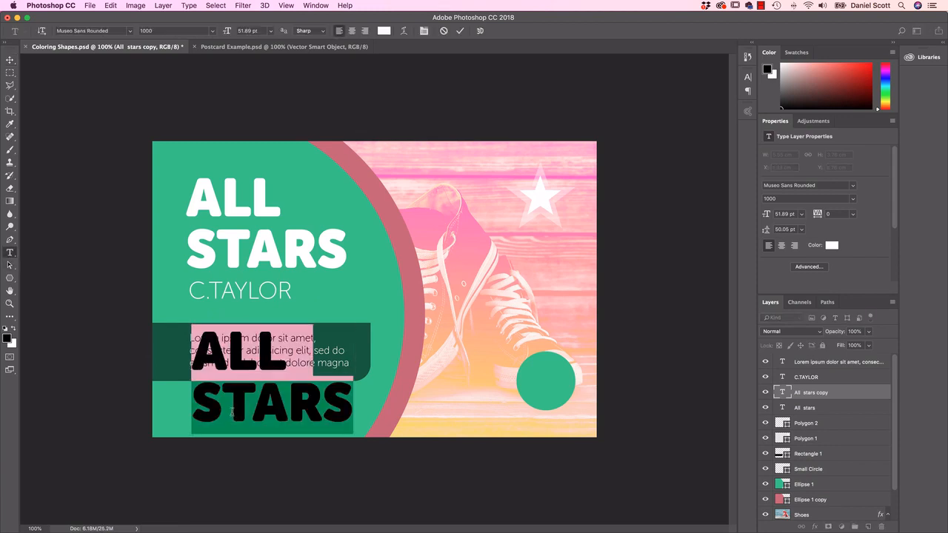
{"action": "type", "text": "www.scot"}
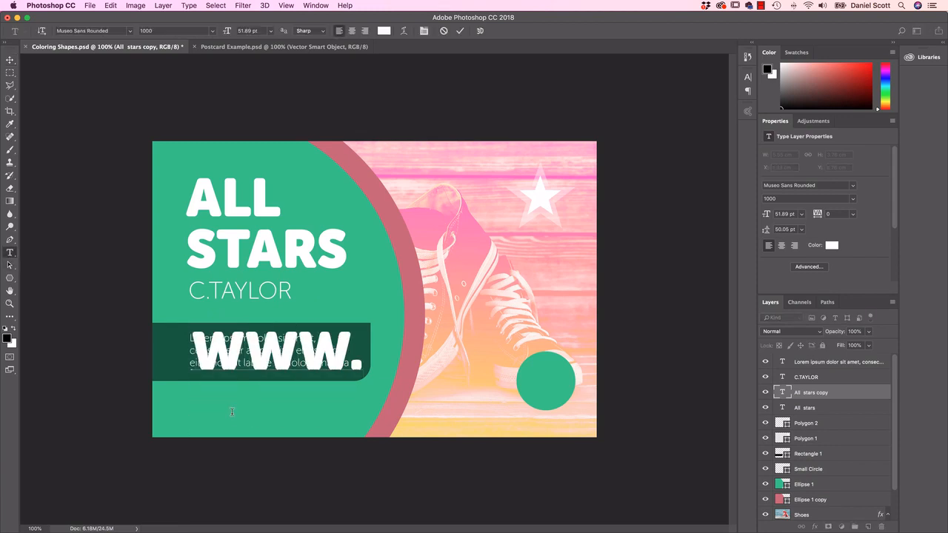
{"action": "type", "text": "t"}
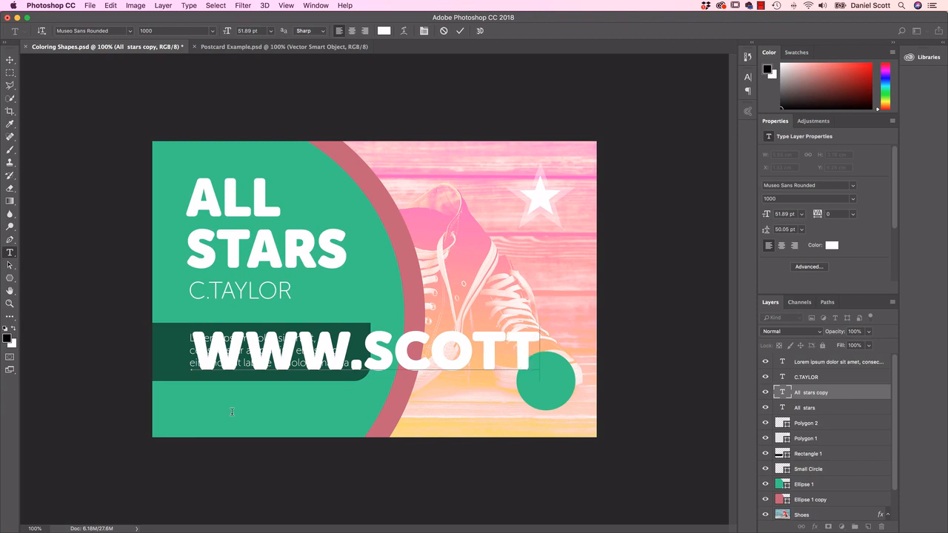
{"action": "type", "text": "sc"}
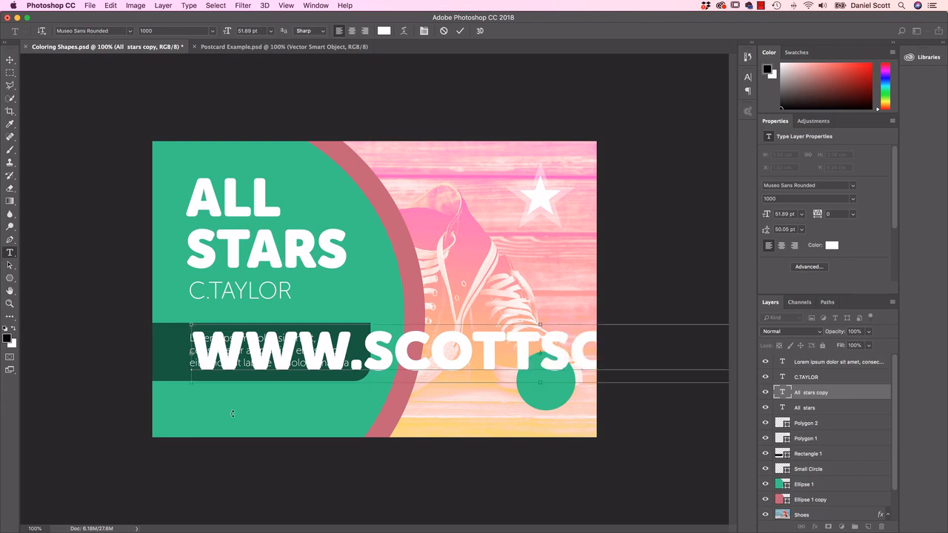
{"action": "key", "text": "super+a"}
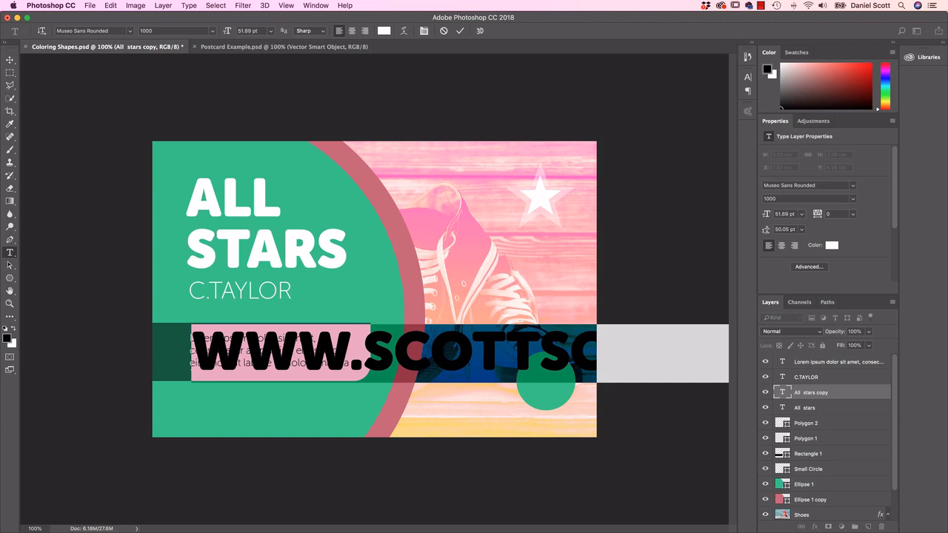
{"action": "left_click", "coordinate": [10, 60]}
Step: Free Transform the web address down to about 10.81 pt and place it below the dark green bar at about X 1.28 cm, Y 8.81 cm
{"action": "key", "text": "super+t"}
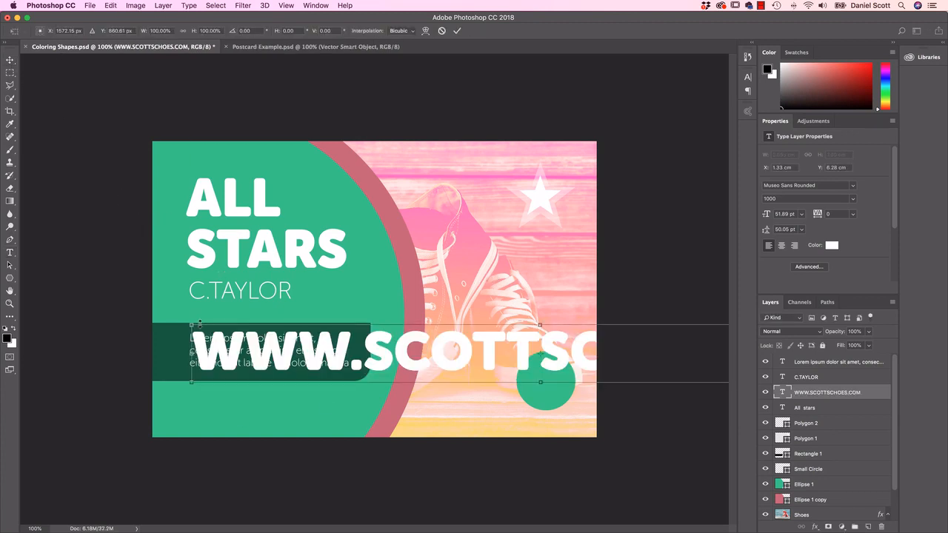
{"action": "left_click_drag", "start_coordinate": [190, 323], "coordinate": [494, 350]}
{"action": "left_click_drag", "start_coordinate": [693, 366], "coordinate": [446, 366]}
{"action": "left_click_drag", "start_coordinate": [643, 351], "coordinate": [348, 395]}
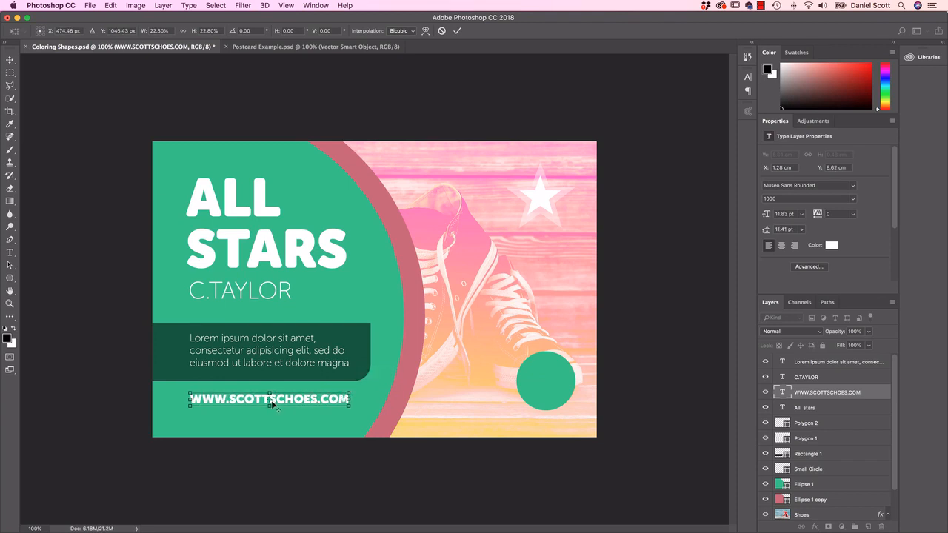
{"action": "left_click_drag", "start_coordinate": [300, 400], "coordinate": [336, 399]}
{"action": "key", "text": "Return"}
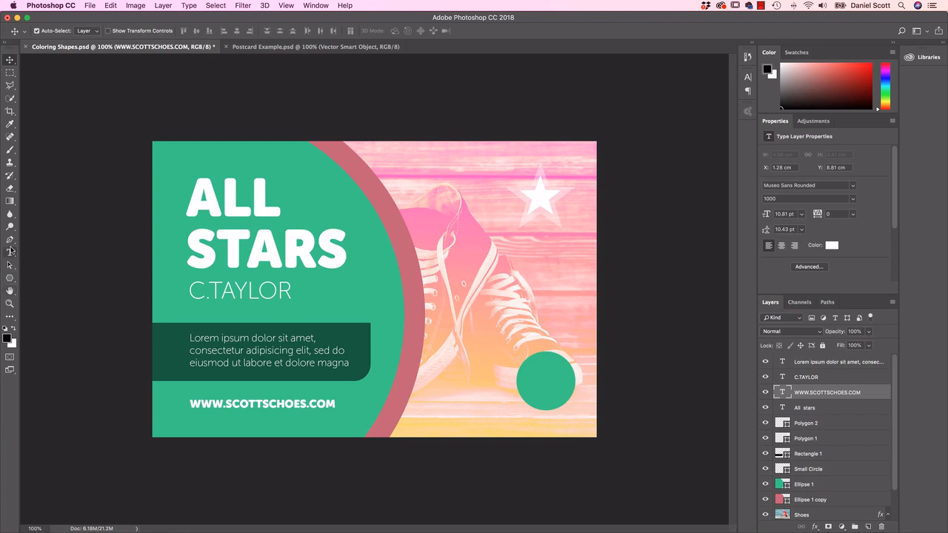
{"action": "left_click", "coordinate": [10, 252]}
{"action": "left_click", "coordinate": [288, 403]}
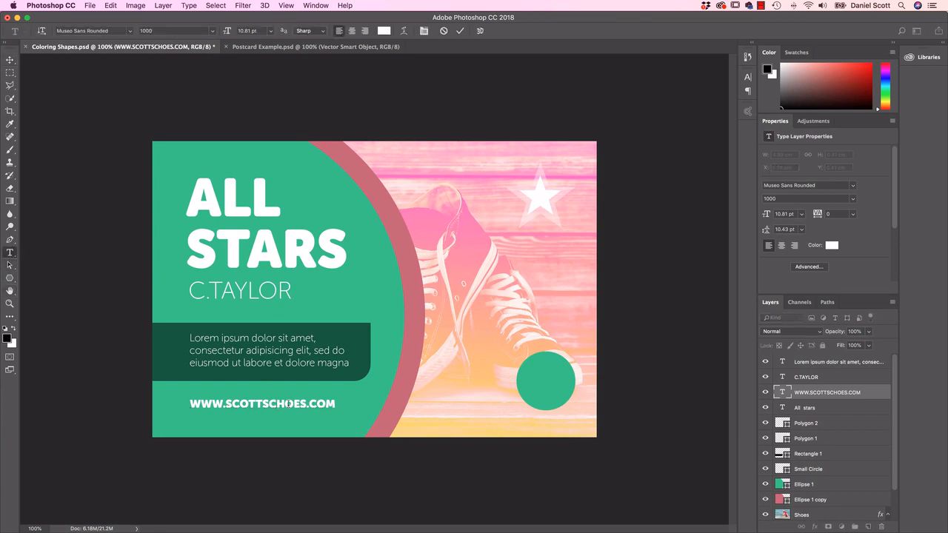
{"action": "key", "text": "BackSpace"}
{"action": "left_click", "coordinate": [10, 59]}
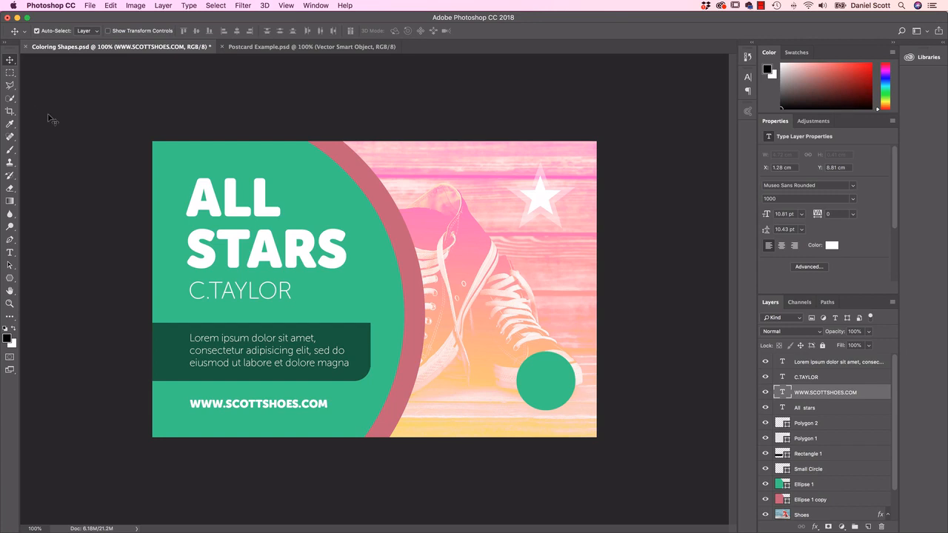
{"action": "left_click", "coordinate": [300, 49]}
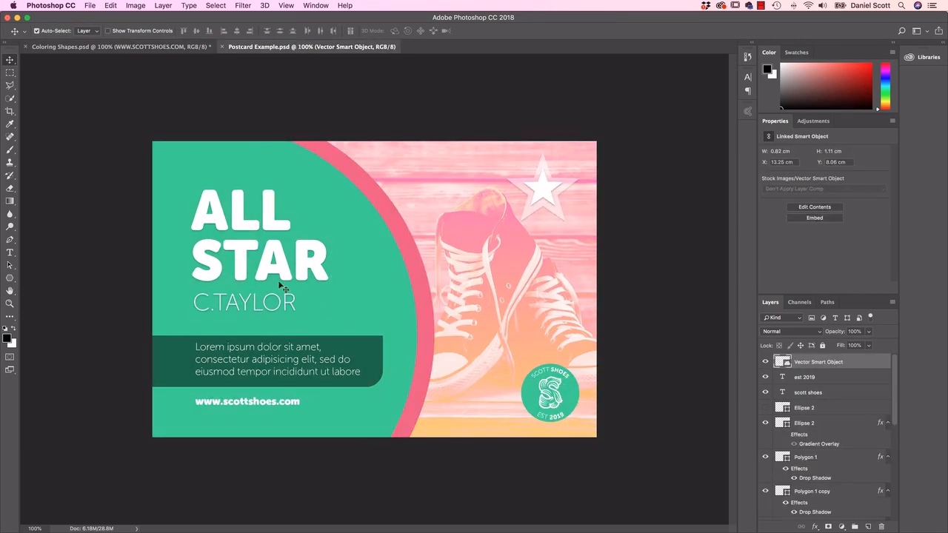
{"action": "left_click", "coordinate": [141, 47]}
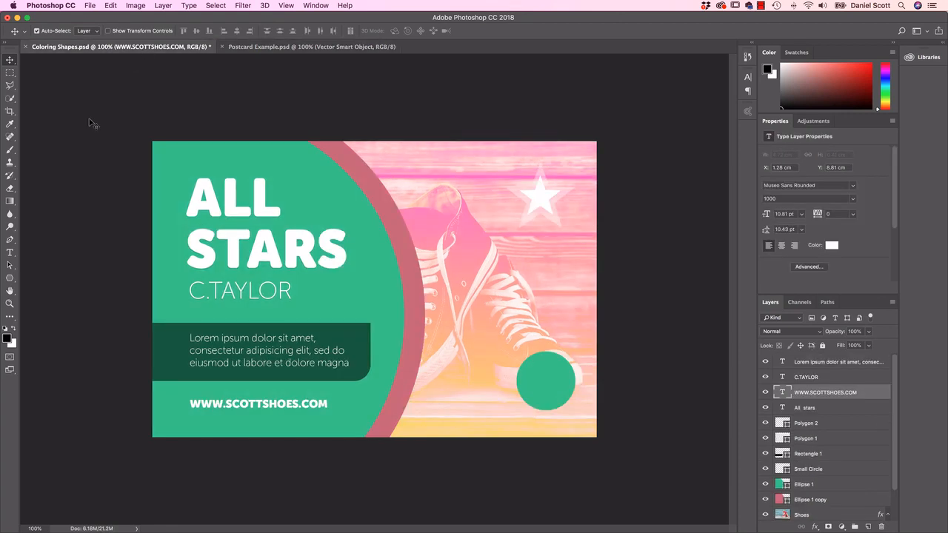